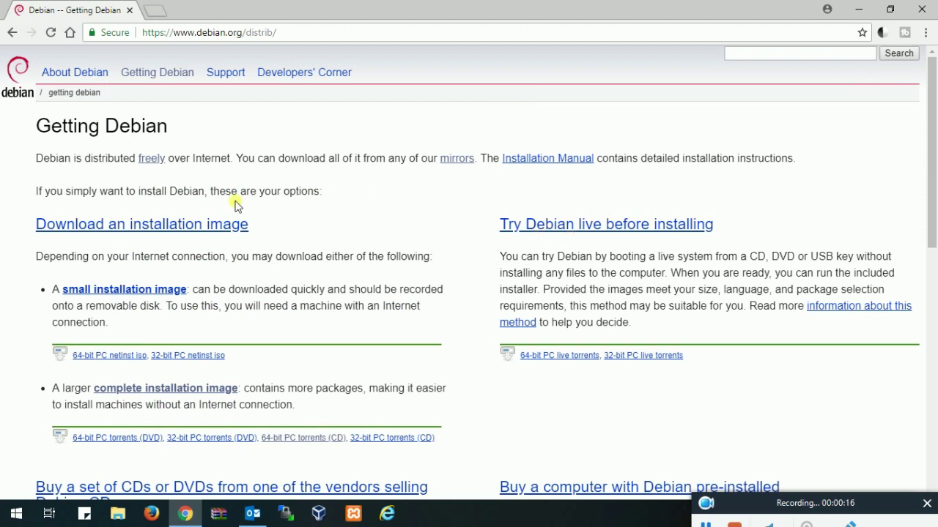
- Examine the small installation image, complete image and live system descriptions on the Getting Debian page
click(151, 69)
drag(63, 258, 434, 265)
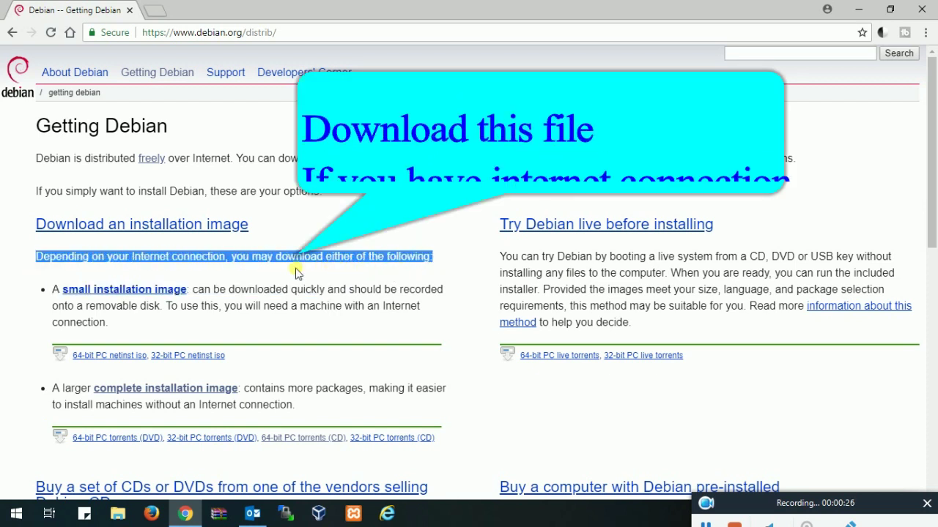
scroll(299, 272, down, 1)
drag(192, 221, 423, 237)
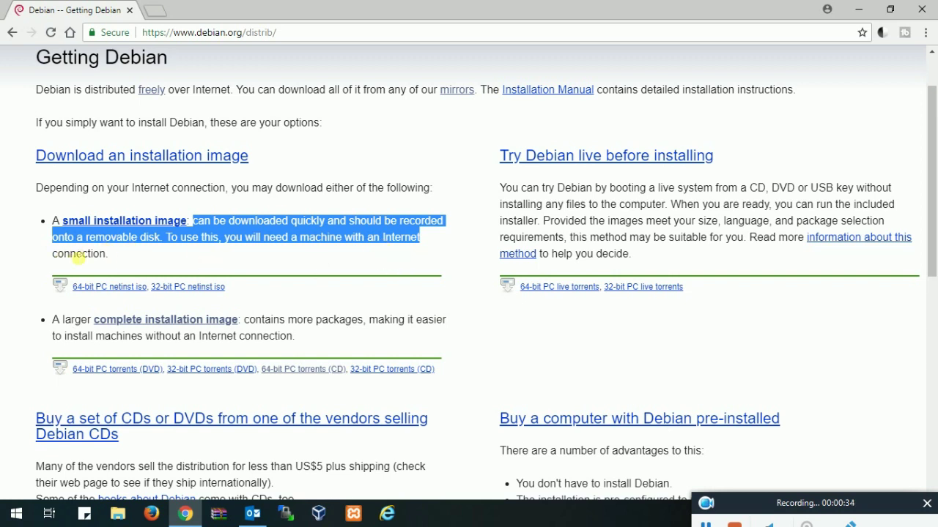
drag(79, 254, 163, 256)
click(168, 256)
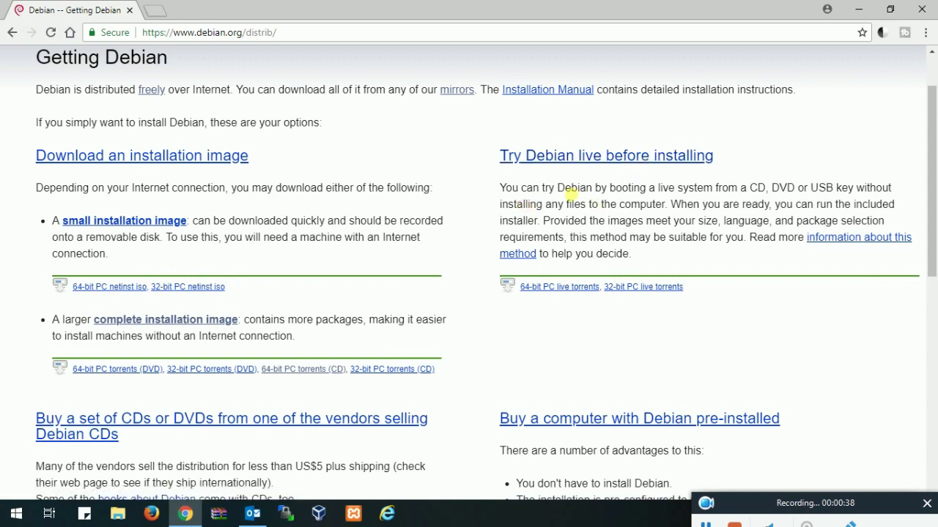
drag(504, 192, 896, 251)
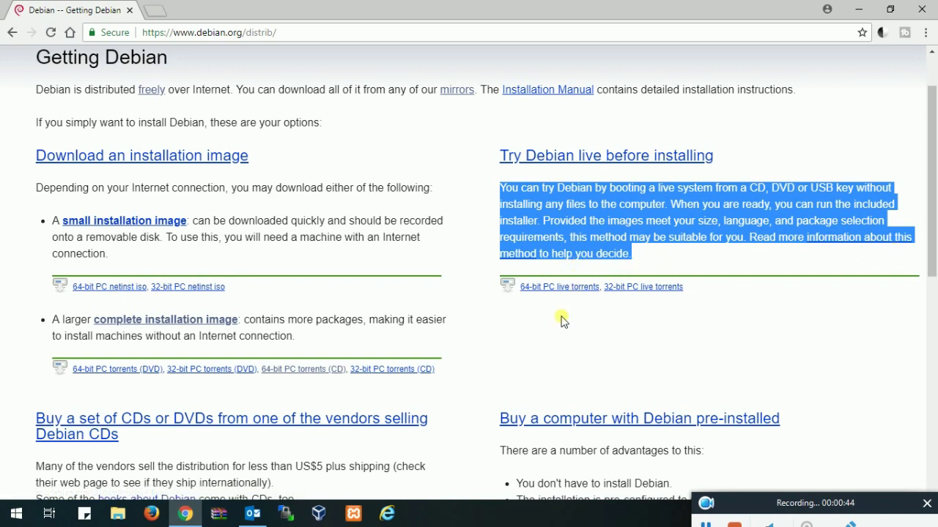
click(529, 301)
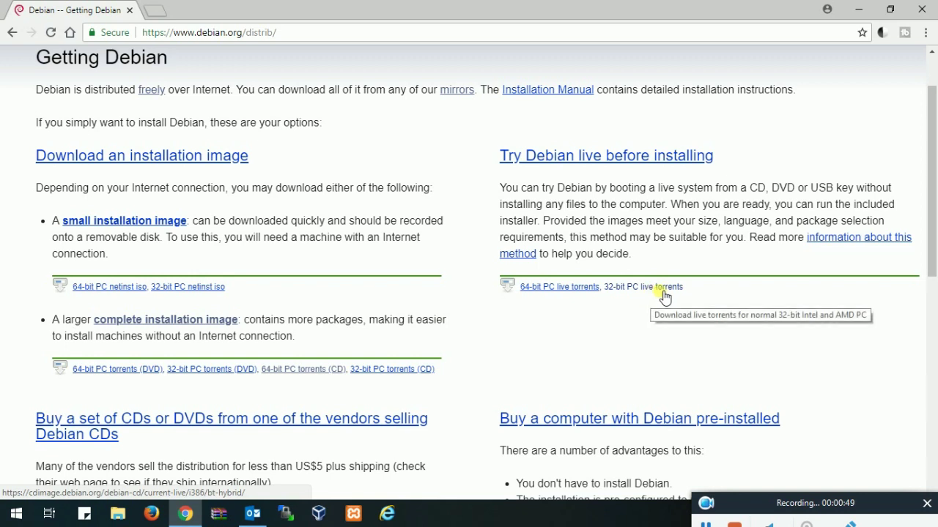
- Download the 64-bit PC netinst ISO and show all downloads to follow its progress
click(114, 287)
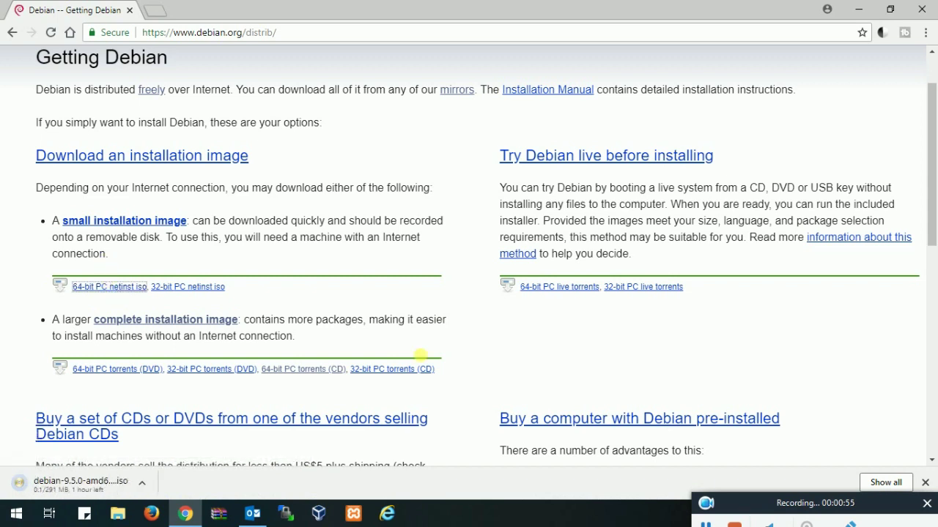
click(886, 483)
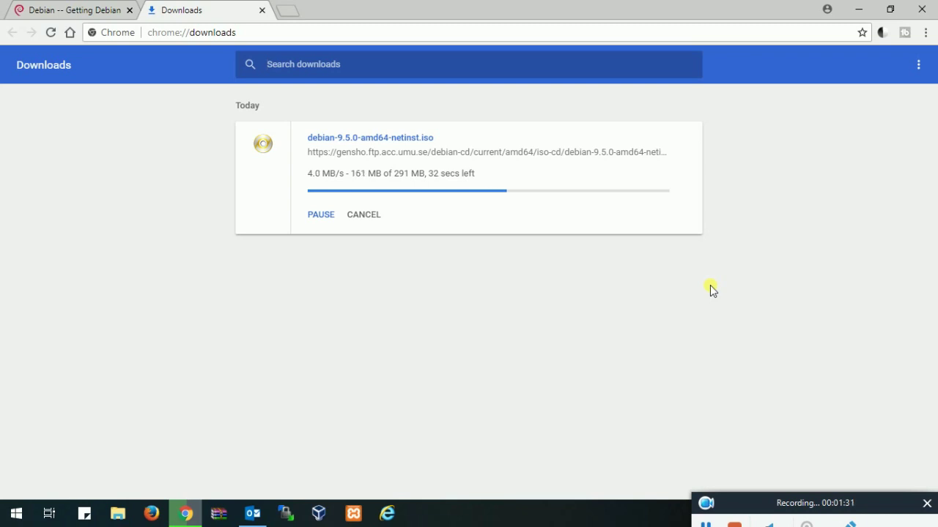
- Switch to VirtualBox and begin a new virtual machine named debian 9.5.0, with type Linux and version Debian (64-bit)
click(318, 513)
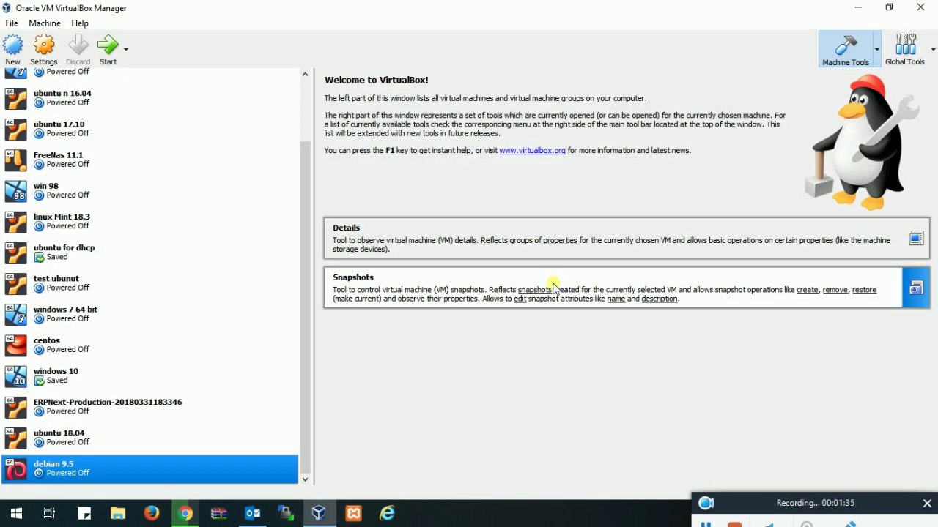
click(13, 48)
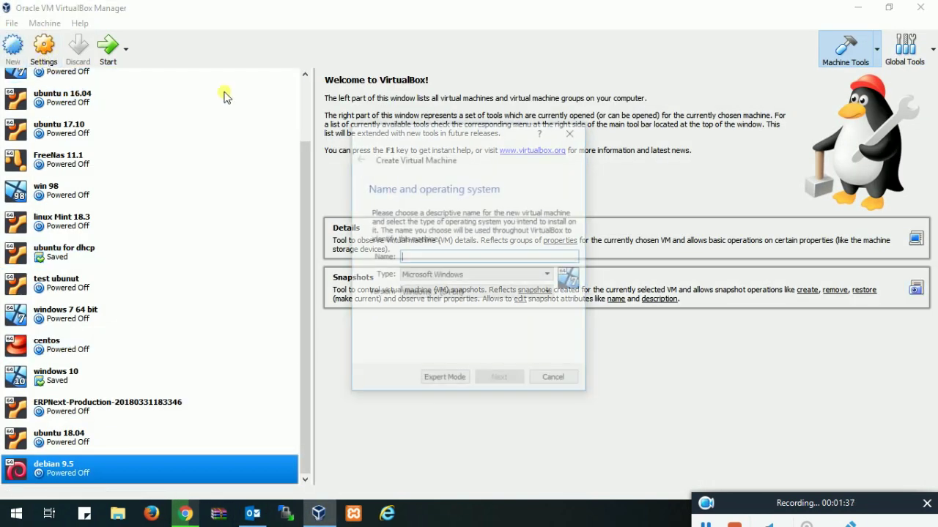
text(de)
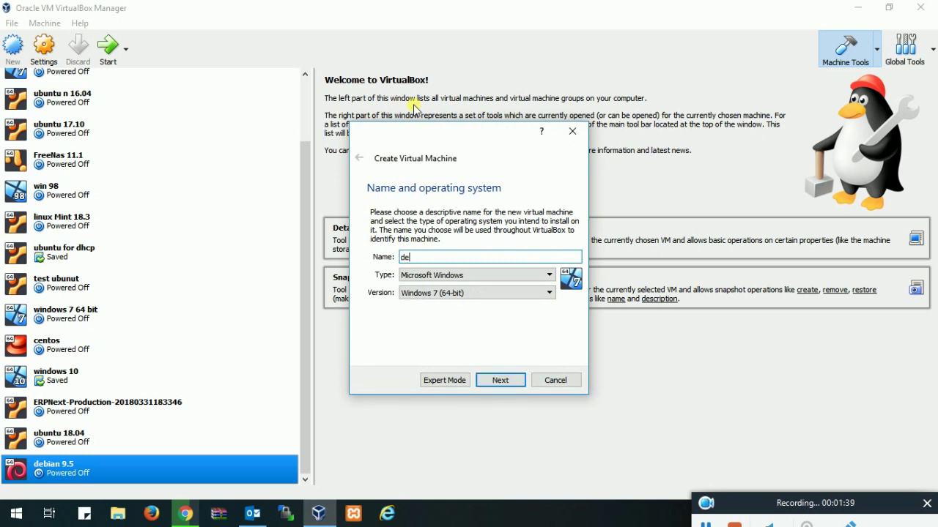
text(bian 9.5.0)
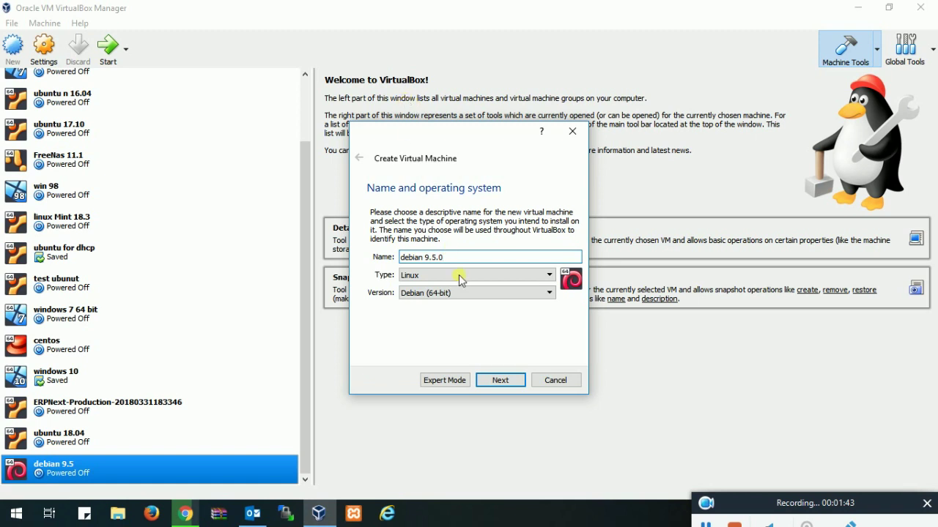
click(500, 380)
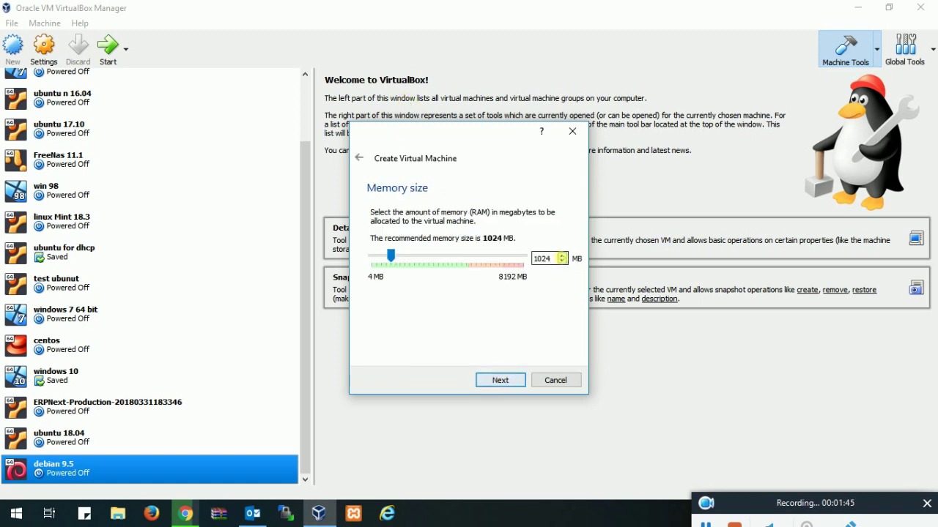
- Set the new virtual machine's memory size to 2048 MB
double_click(542, 258)
text(208)
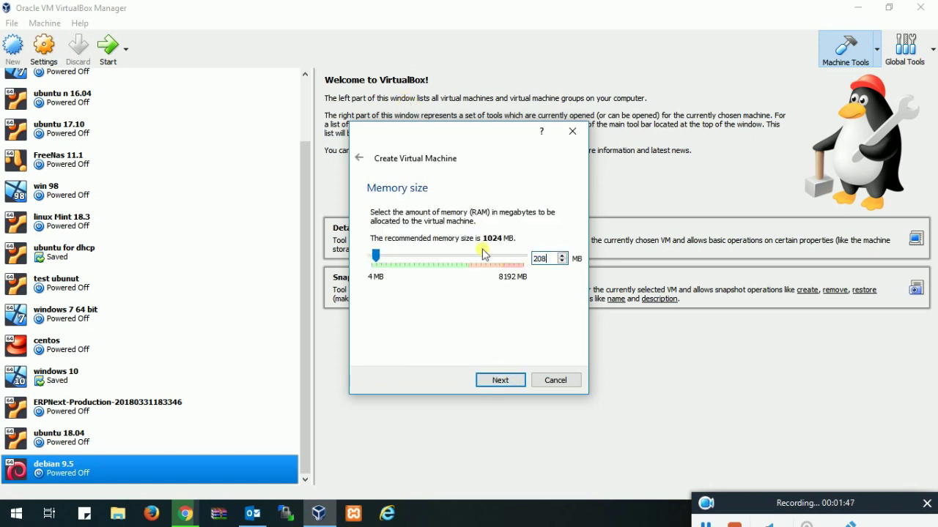
text(48)
click(508, 385)
- Create a new virtual hard disk named debian 9.5.0 with the default file type and storage options and a size of 15 GB
click(509, 386)
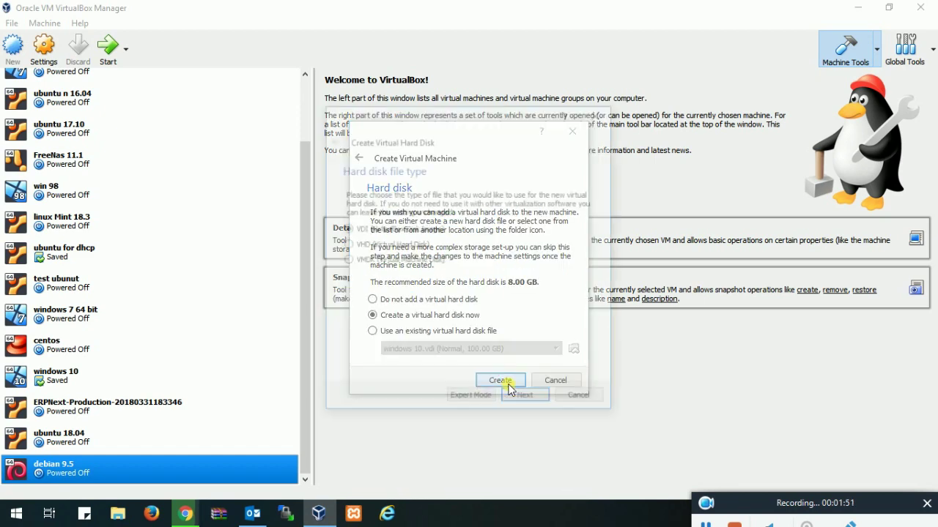
click(528, 400)
click(539, 402)
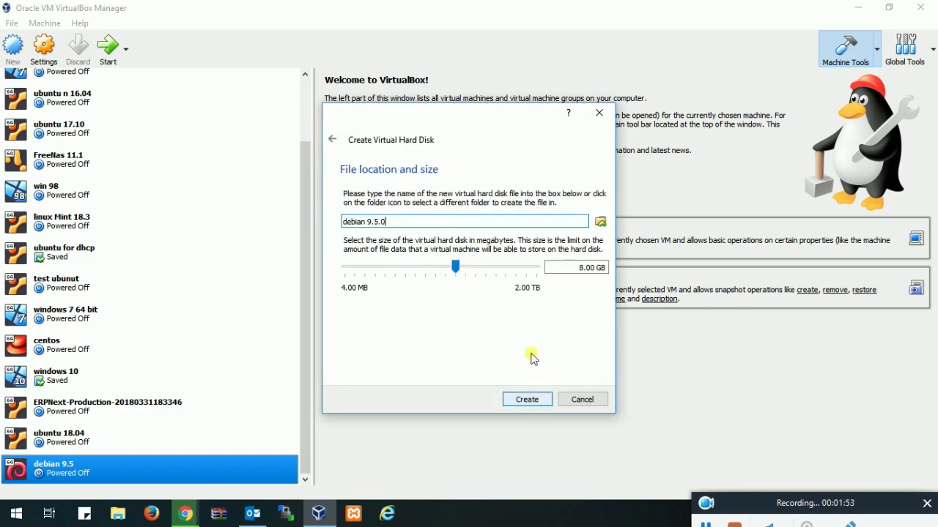
click(578, 266)
key(BackSpace)
text(15)
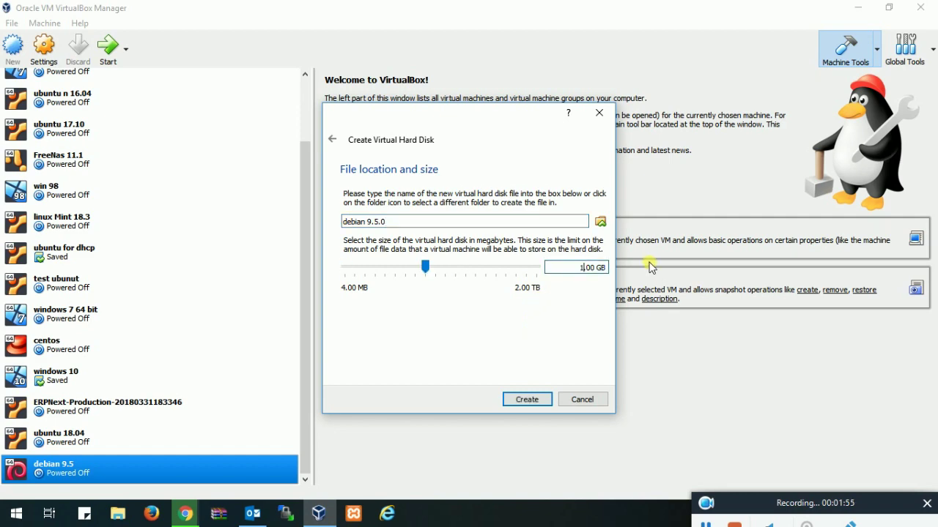
click(531, 401)
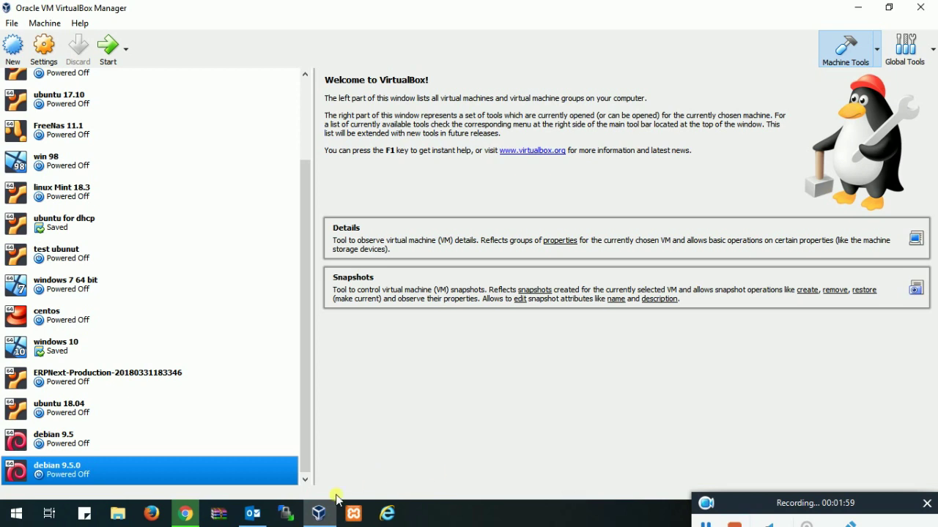
- Load debian-9.5.0-amd64-netinst.iso from Downloads into the empty optical drive of the debian 9.5.0 machine and save its settings
click(185, 513)
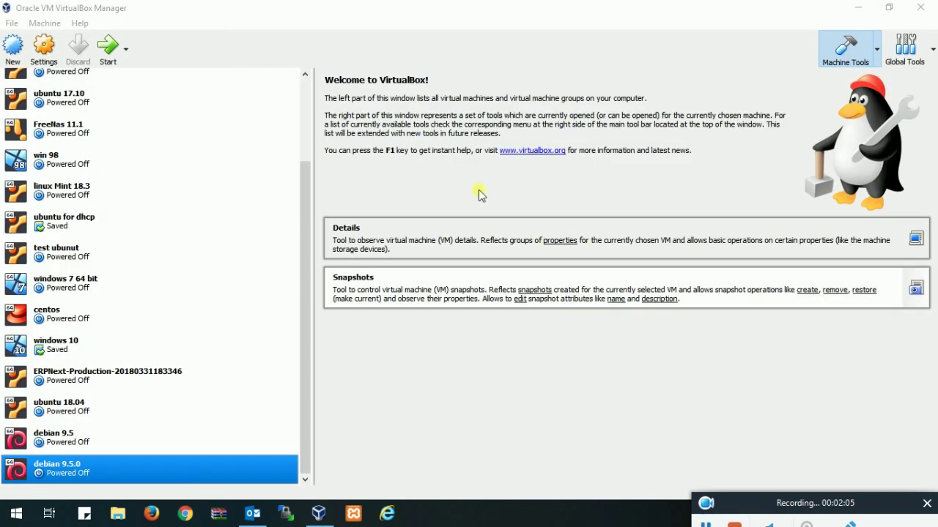
click(45, 48)
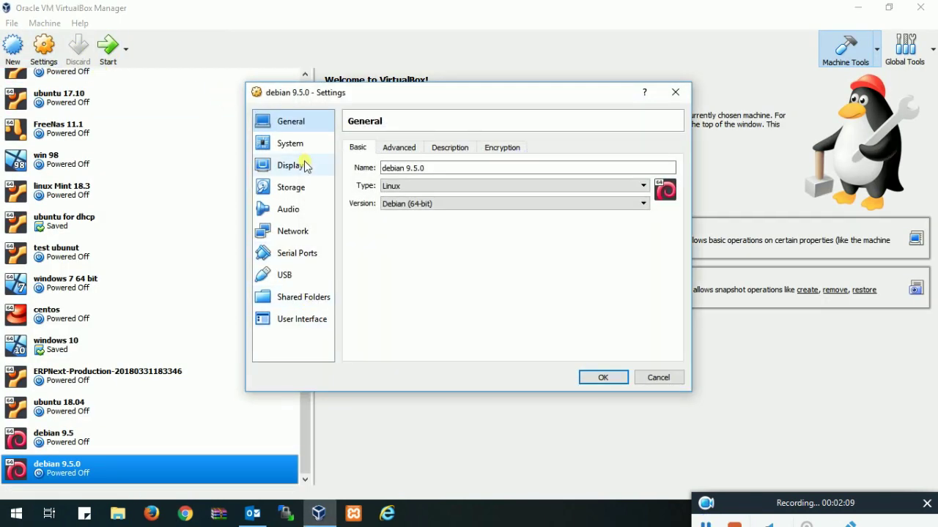
click(293, 188)
click(388, 179)
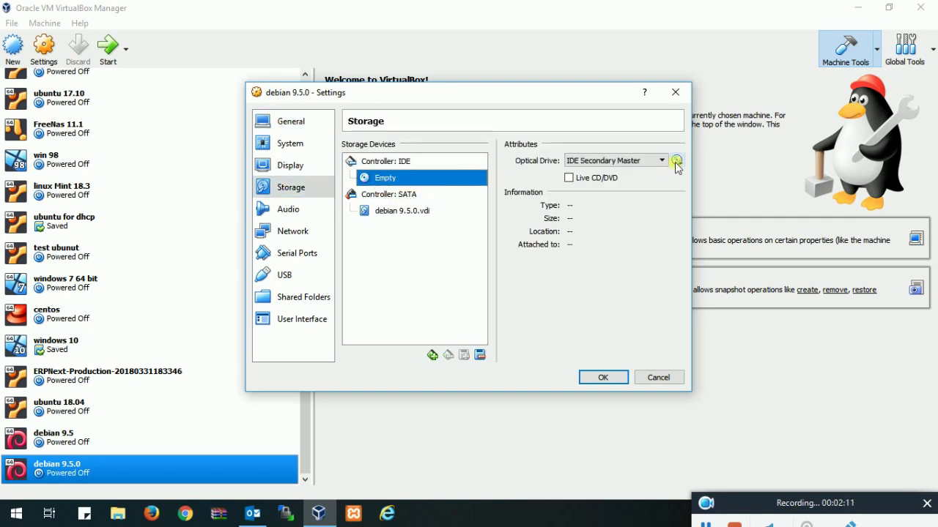
click(677, 161)
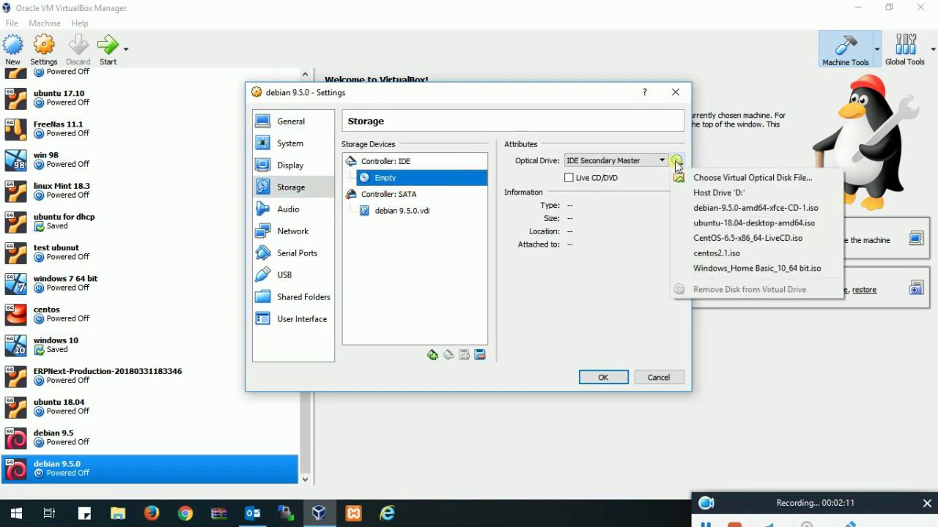
click(722, 179)
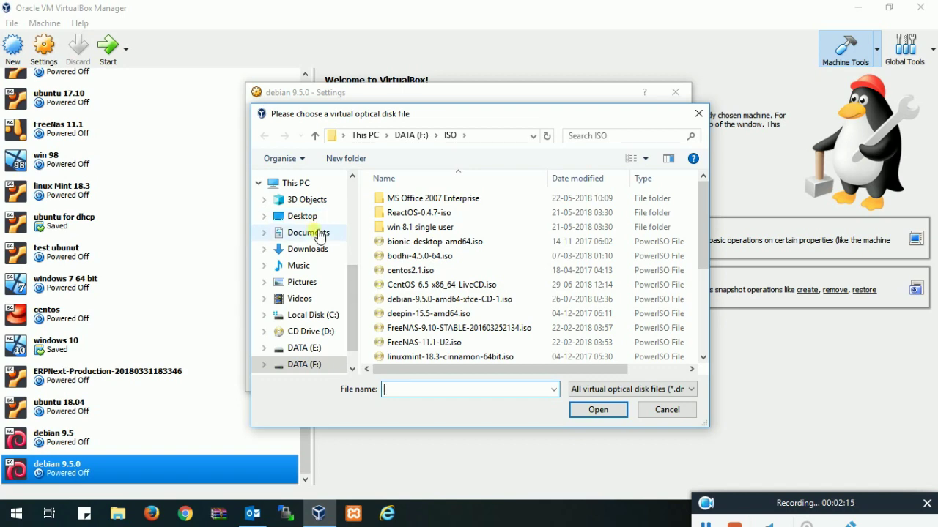
click(312, 249)
double_click(399, 270)
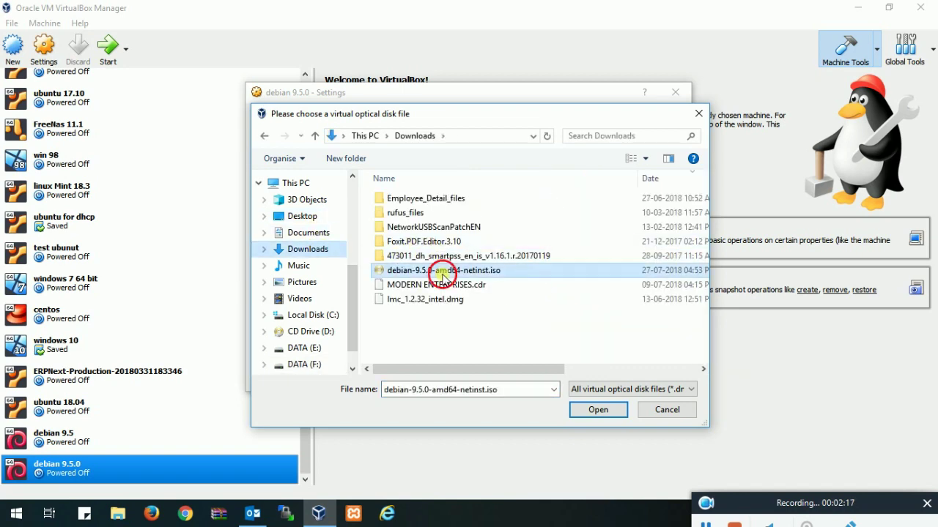
click(597, 377)
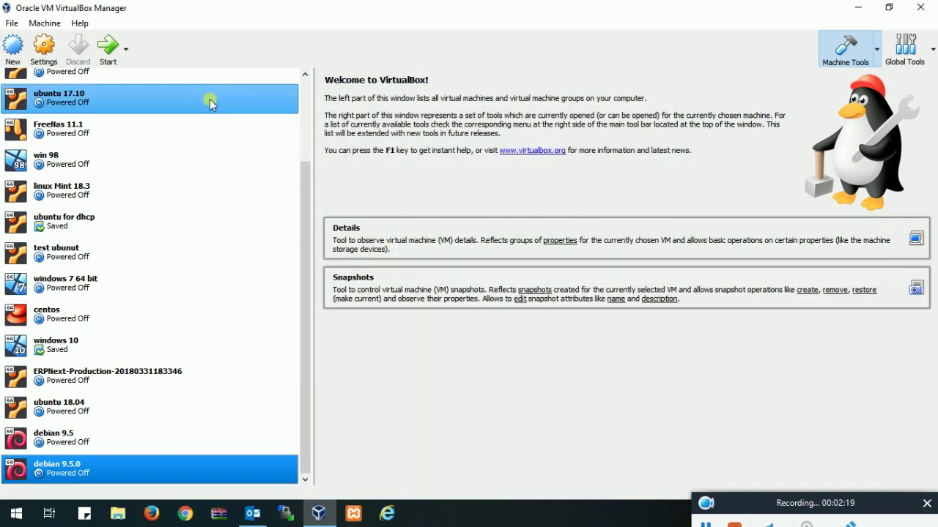
- Start the debian 9.5.0 machine, maximize its window and launch the Graphical install
click(113, 60)
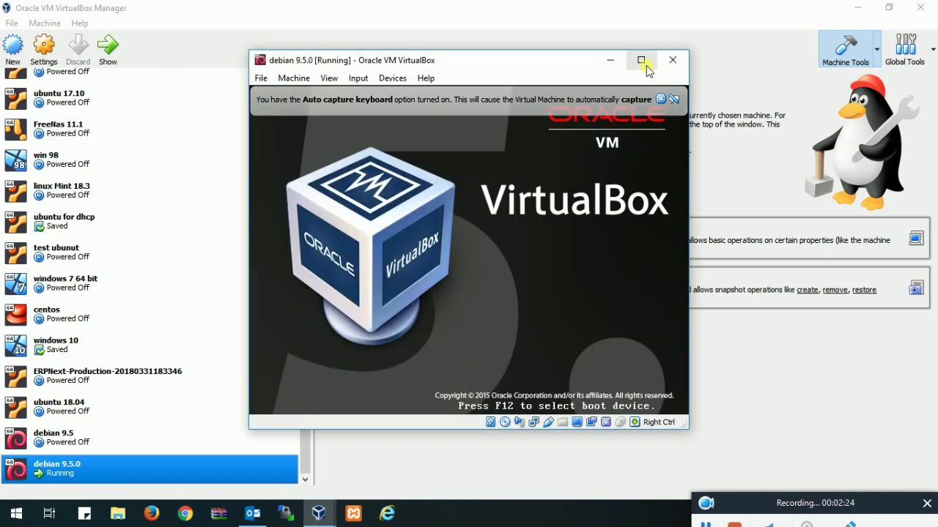
click(643, 63)
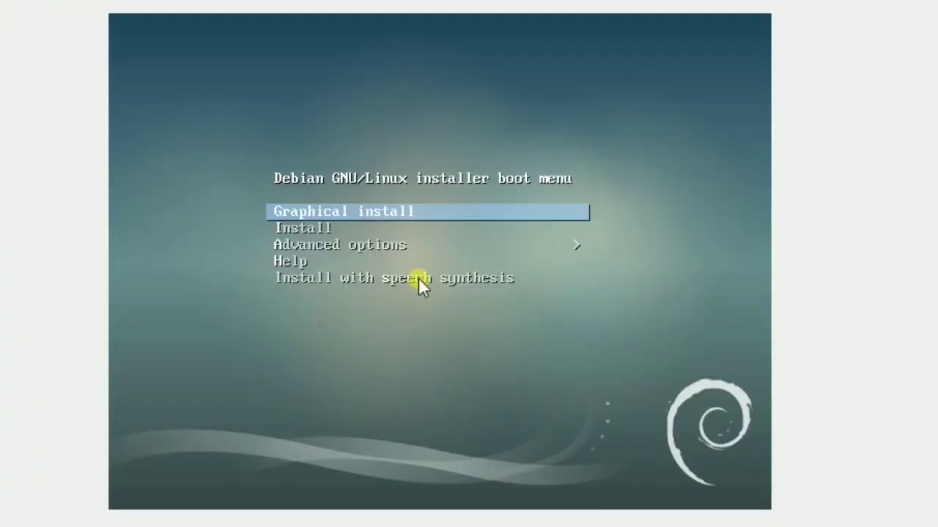
key(Return)
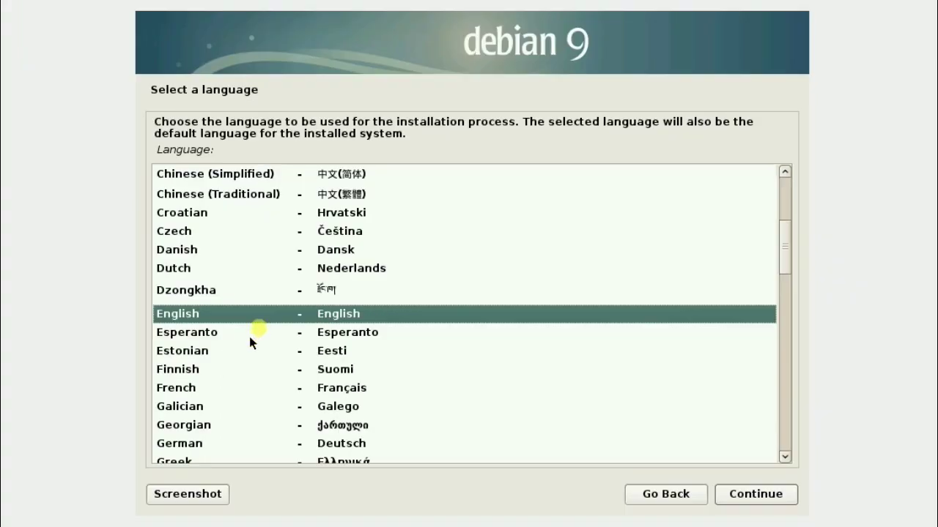
- Choose English as the installation language, United States as the location and American English as the keymap
click(264, 314)
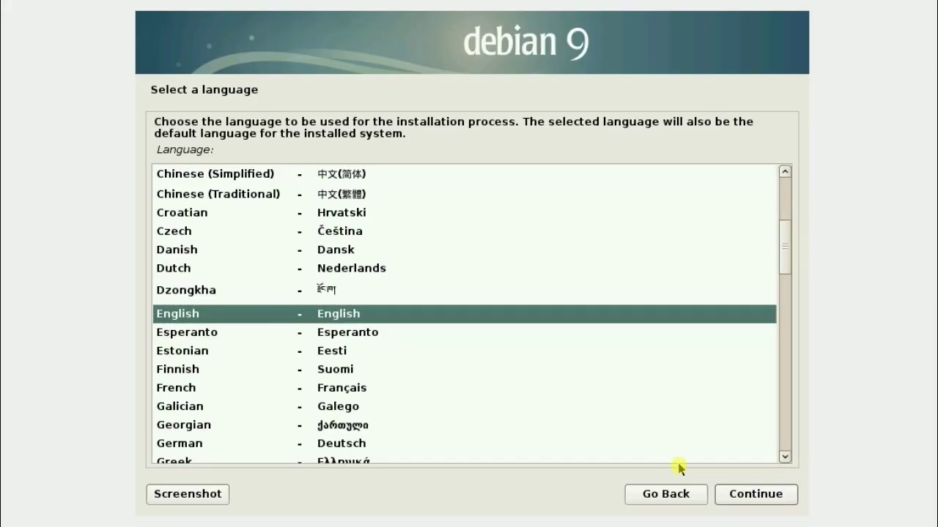
click(752, 502)
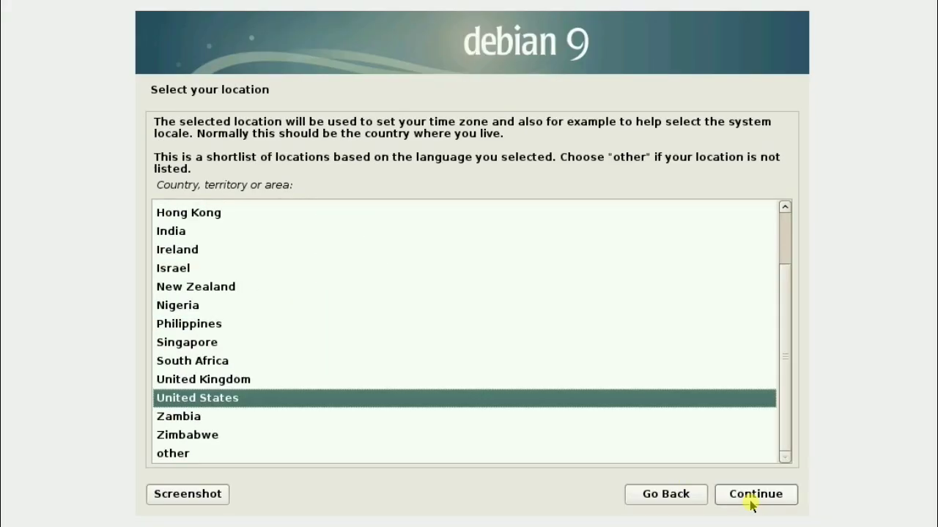
click(752, 502)
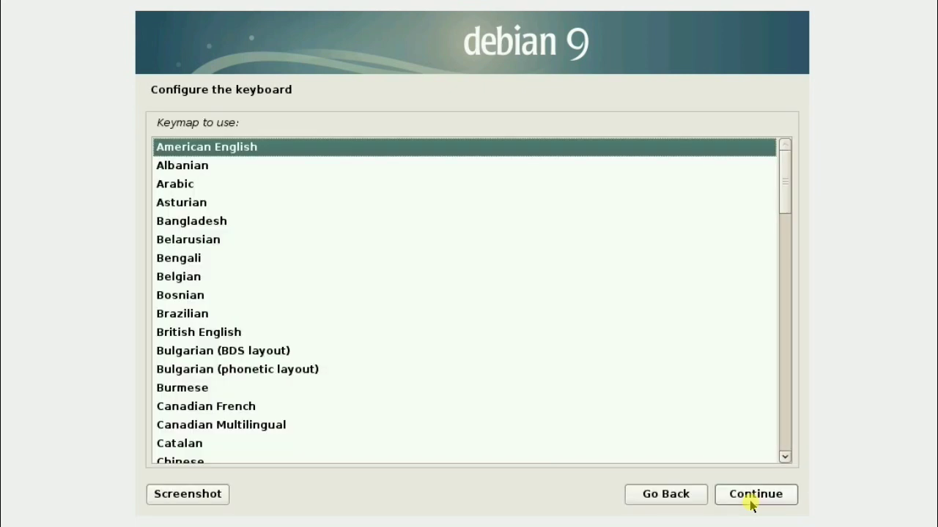
click(751, 503)
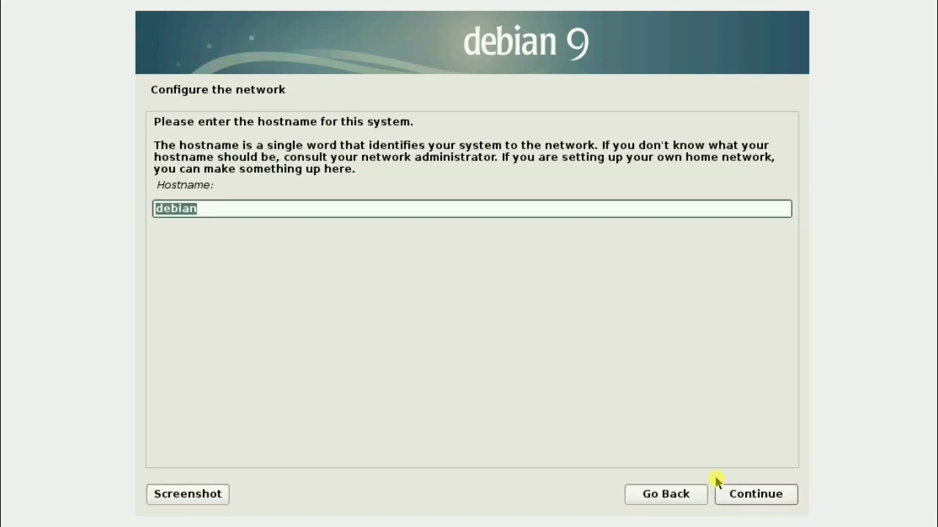
- Accept debian as the hostname and leave the domain name blank
click(757, 496)
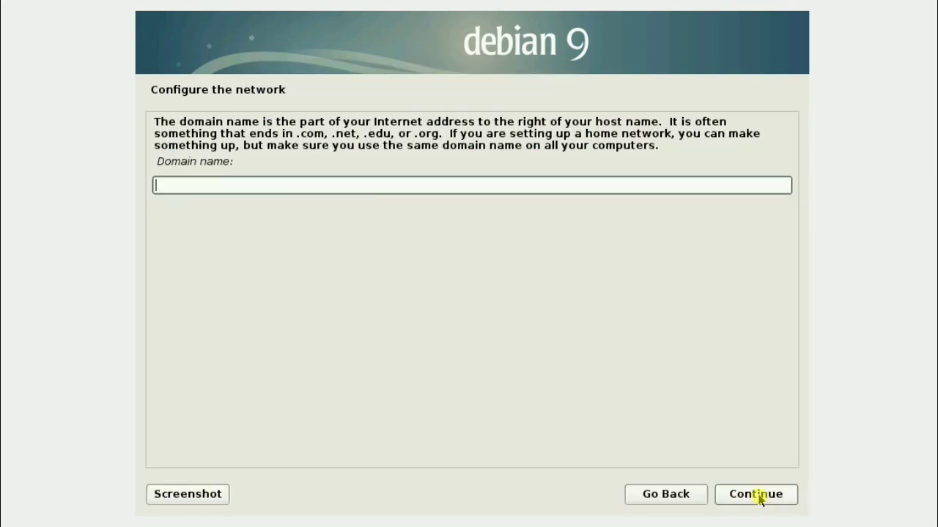
click(757, 496)
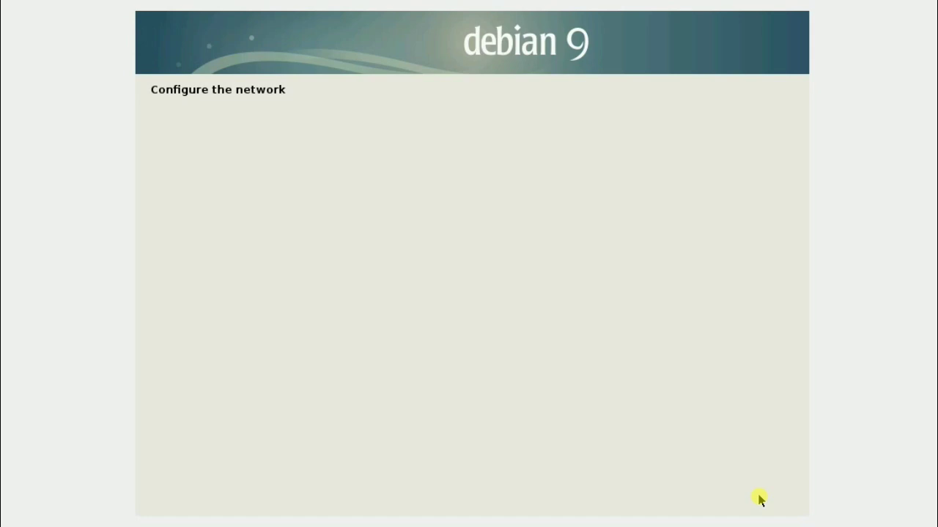
- Return to setting up users and passwords from the installer main menu and enter the new user's full name
click(758, 496)
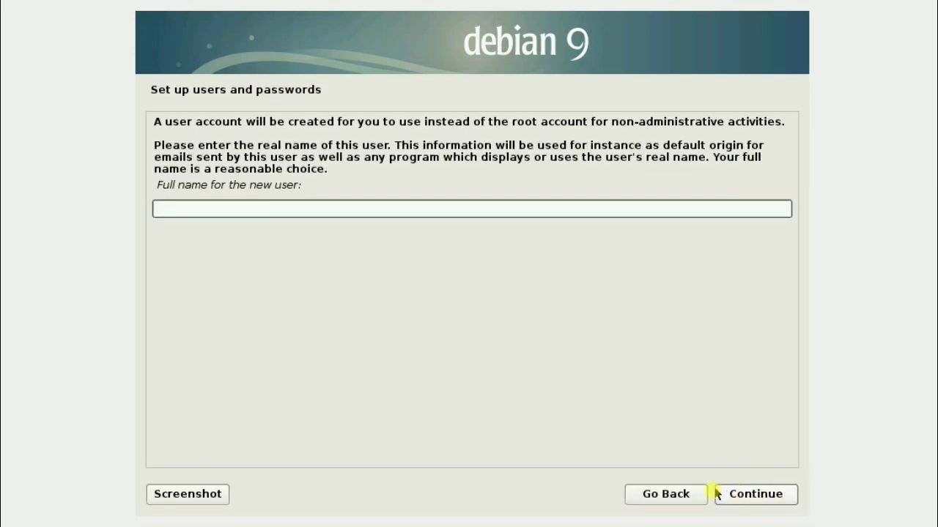
click(699, 494)
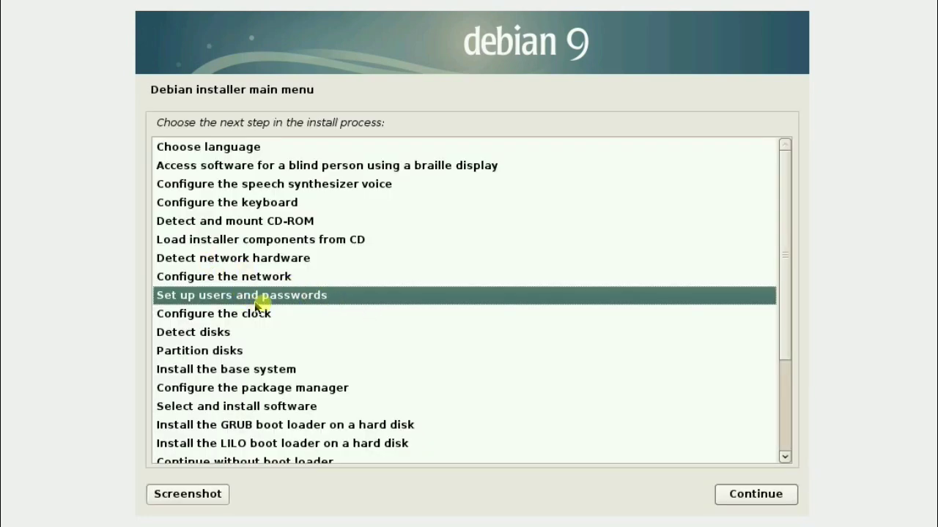
click(739, 495)
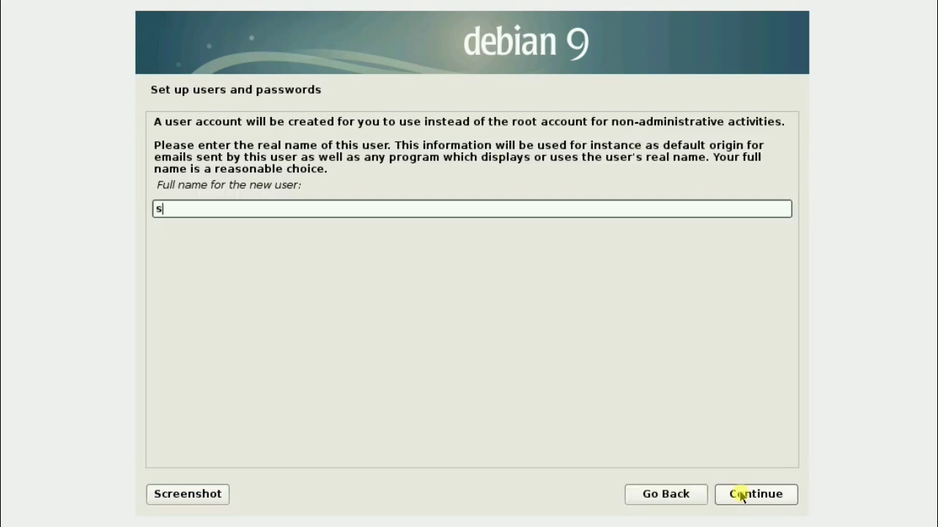
text(sj technics)
click(741, 497)
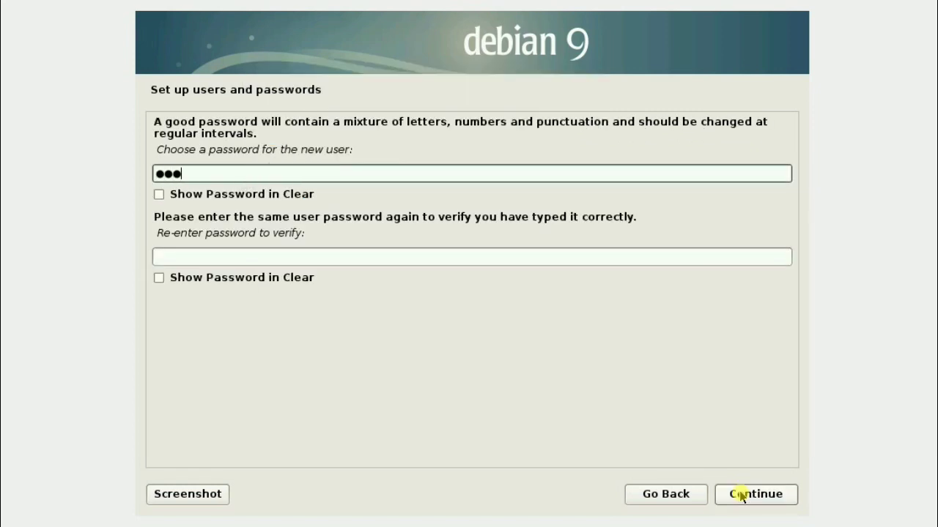
- Enter and confirm the new user's password, and accept Eastern as the time zone
text(a)
key(Tab)
text(a)
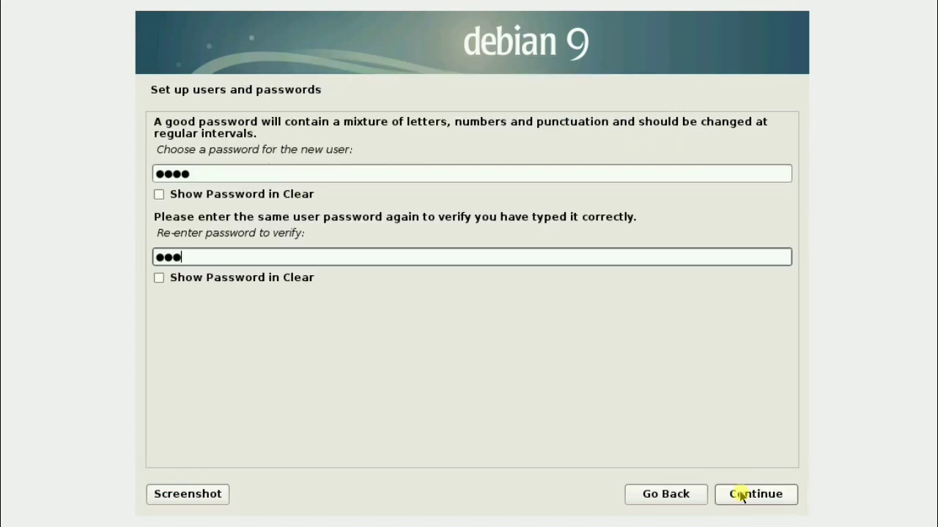
click(757, 496)
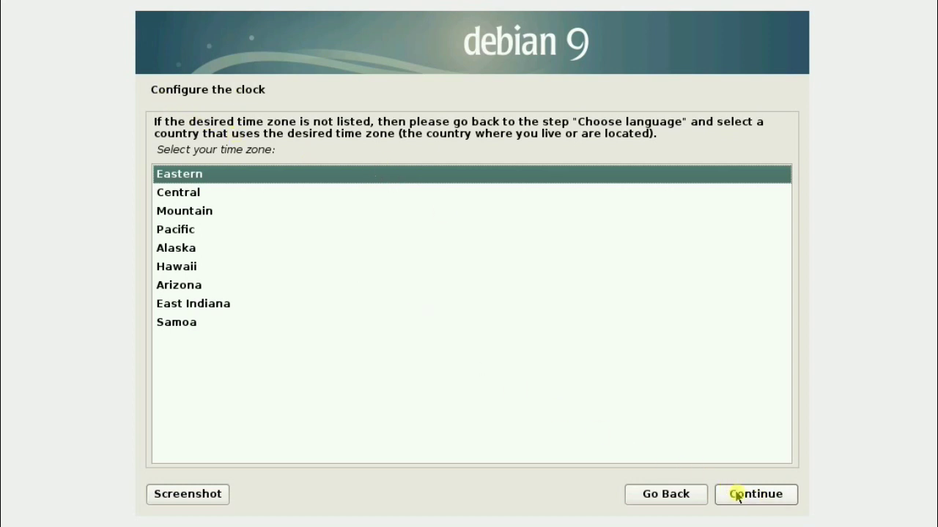
click(740, 495)
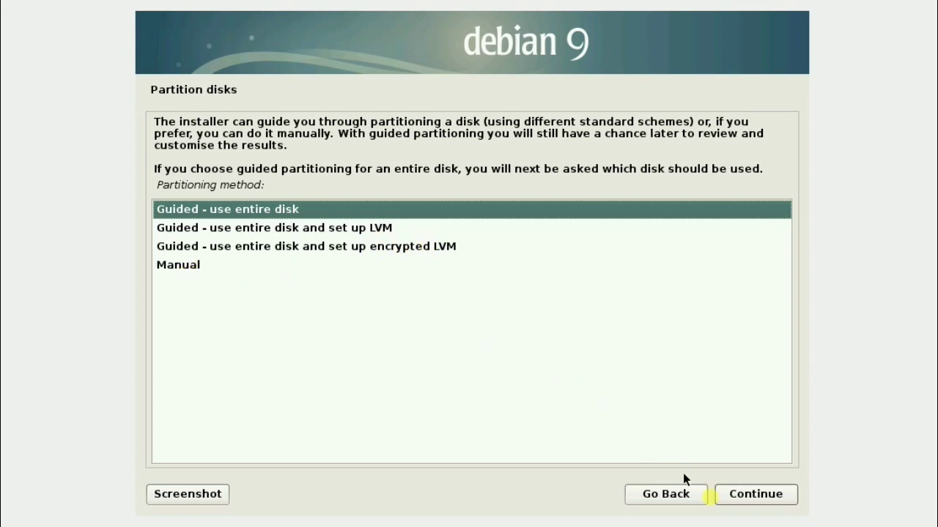
- Partition the entire VBOX HARDDISK (sda) with guided partitioning, all files in one partition, and write the changes to disk
click(758, 496)
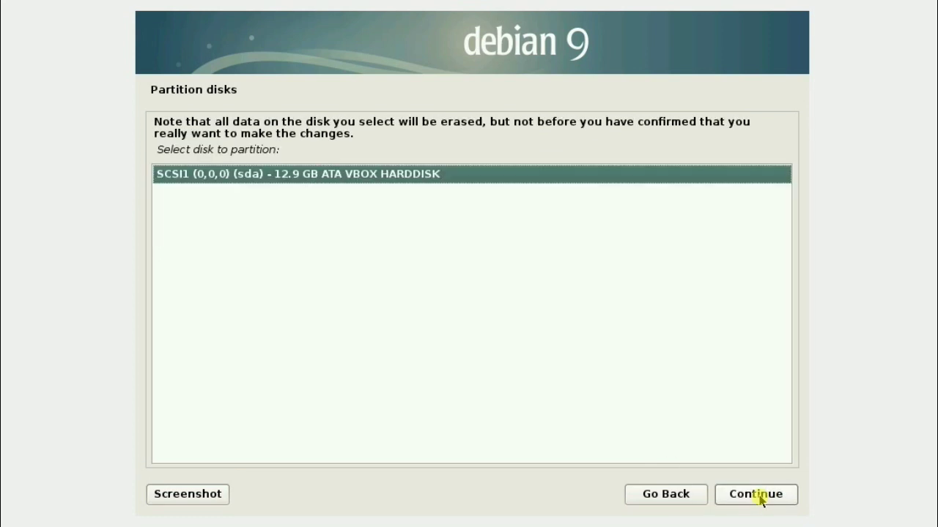
click(757, 495)
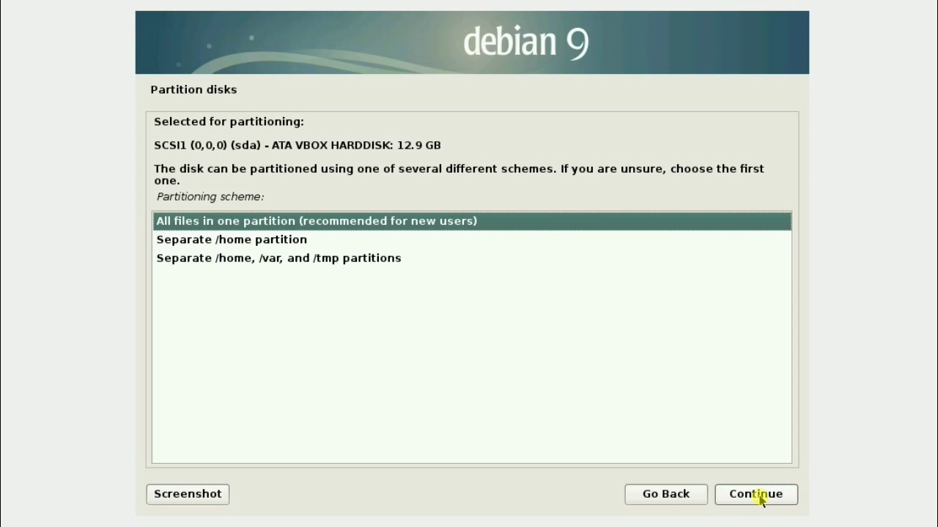
click(759, 498)
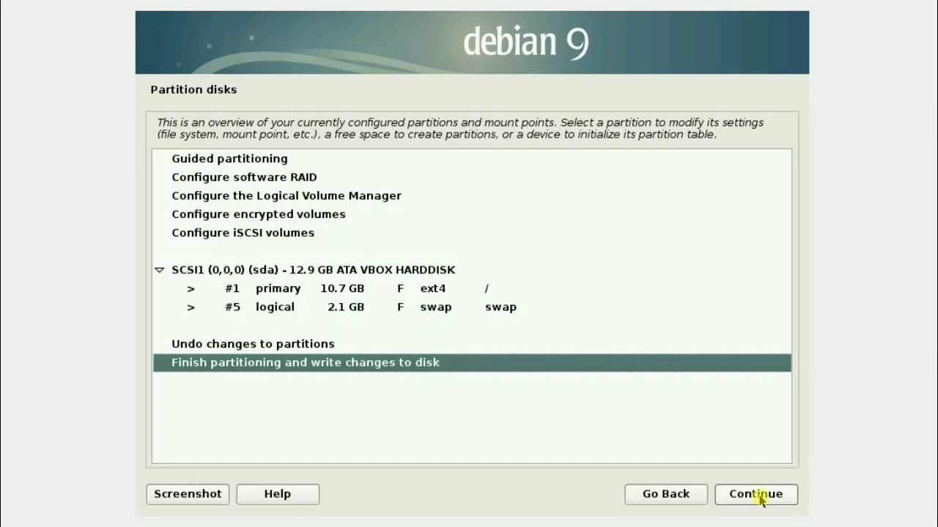
click(759, 498)
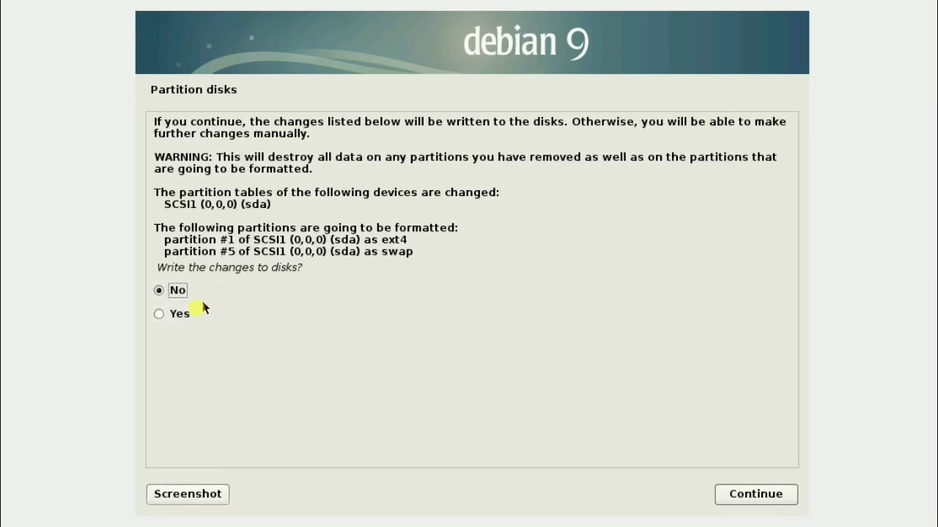
click(180, 315)
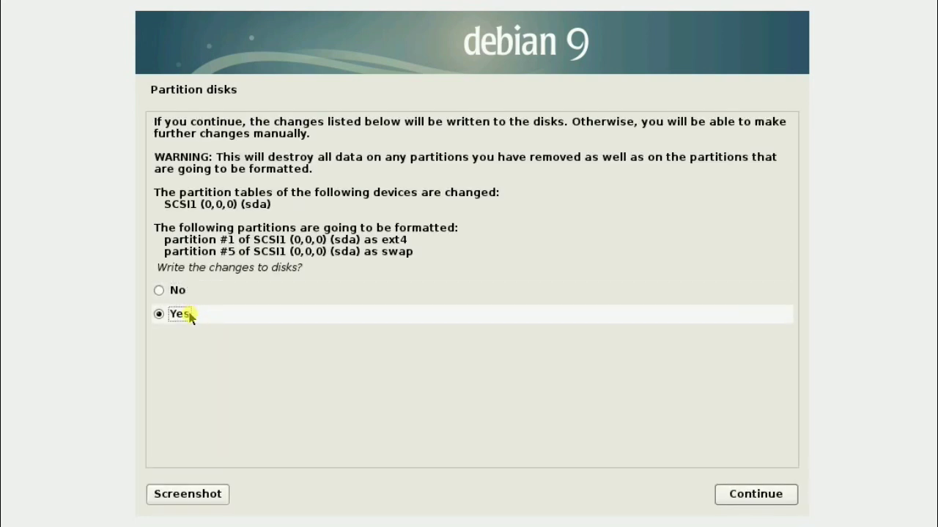
click(751, 496)
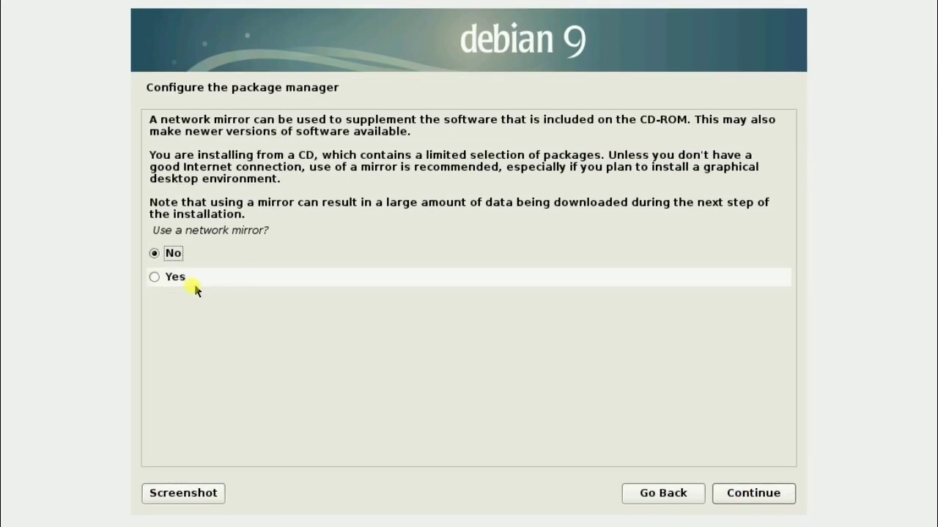
- Enable a network mirror over http in the United States, accept the default archive mirror and leave the HTTP proxy blank
click(183, 284)
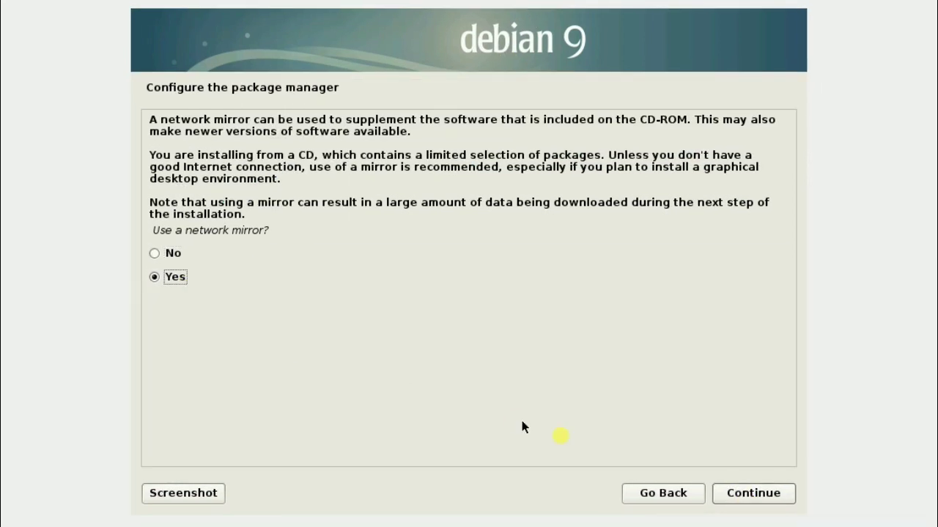
click(742, 502)
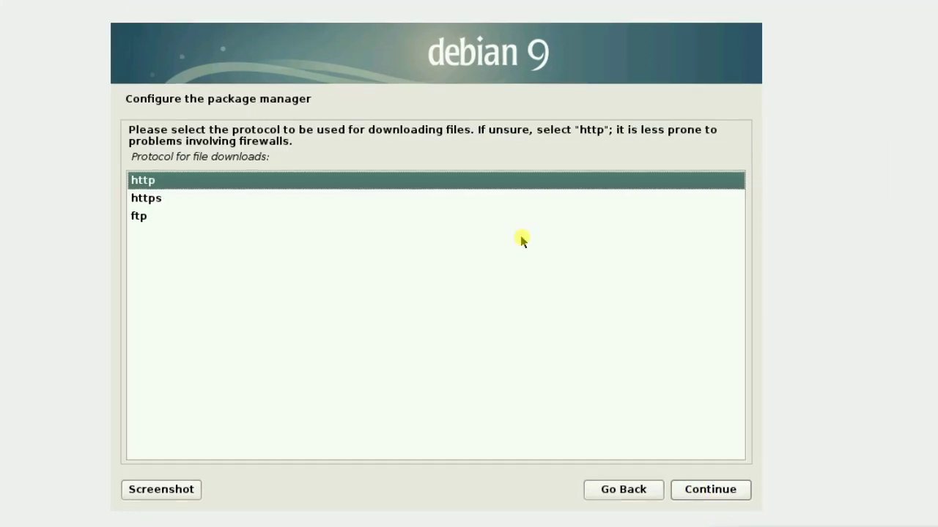
click(701, 490)
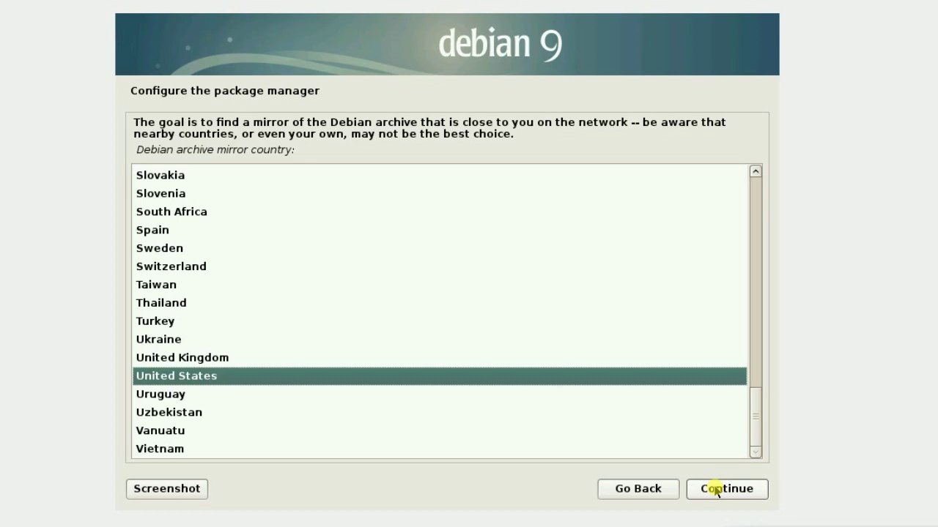
click(717, 491)
click(717, 491)
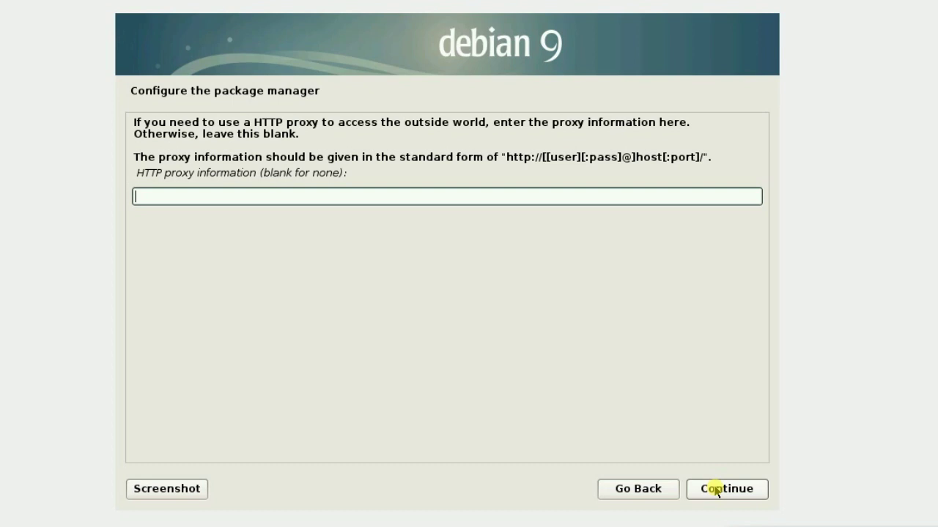
click(717, 491)
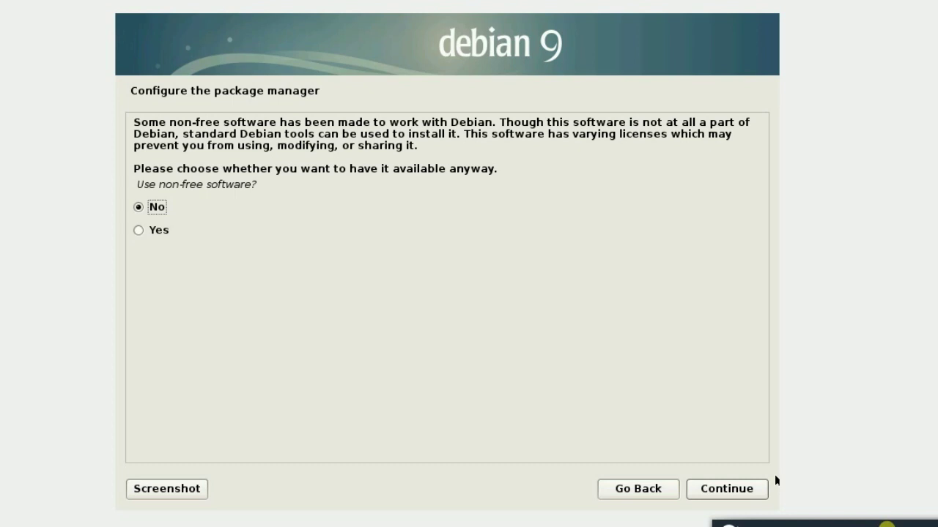
- Decline non-free and contrib software, enable APT source repositories, and keep security and release updates without backported software
click(741, 490)
click(743, 494)
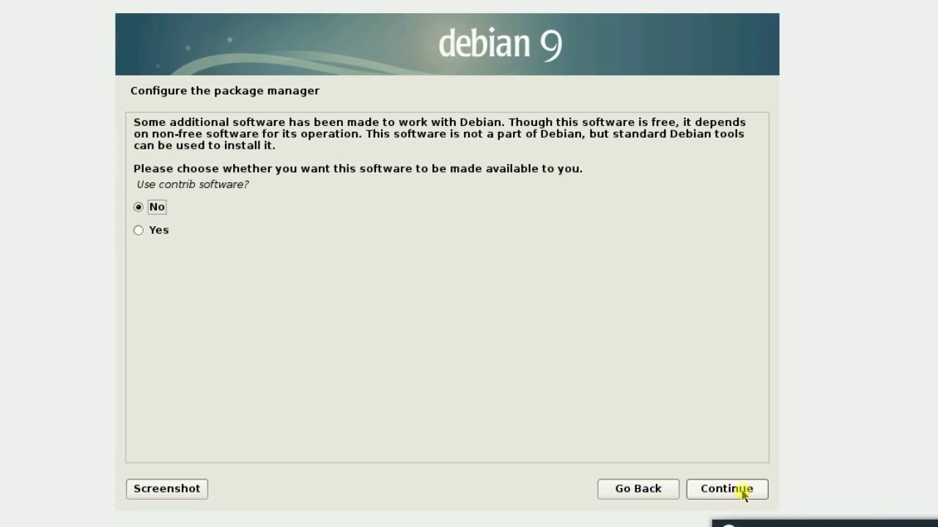
click(712, 491)
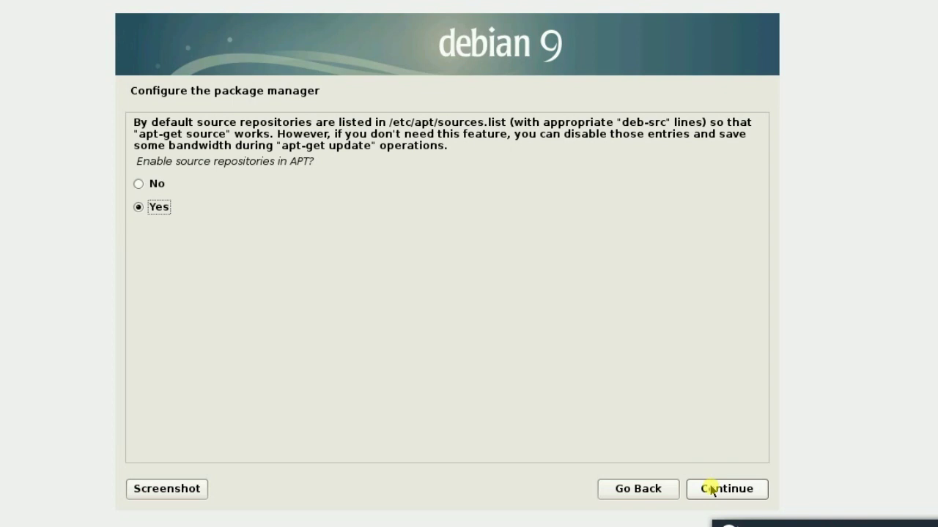
click(710, 490)
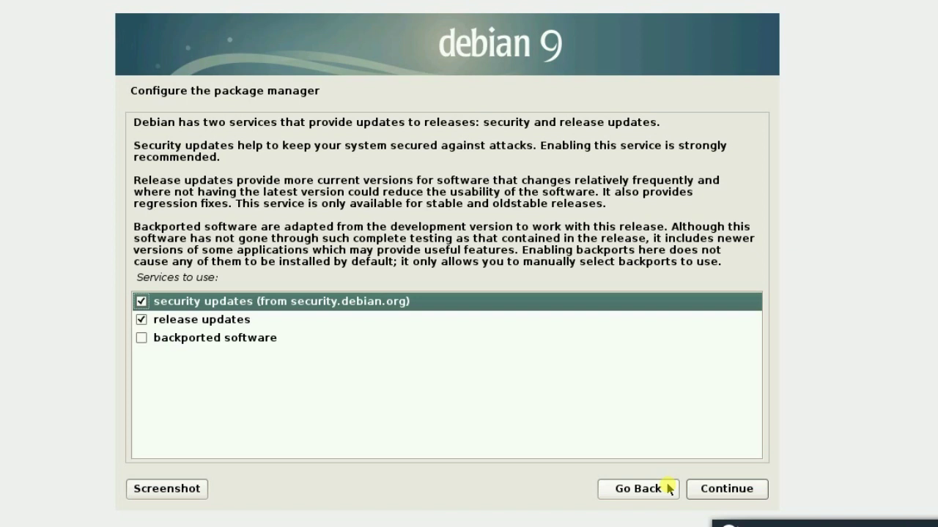
click(723, 491)
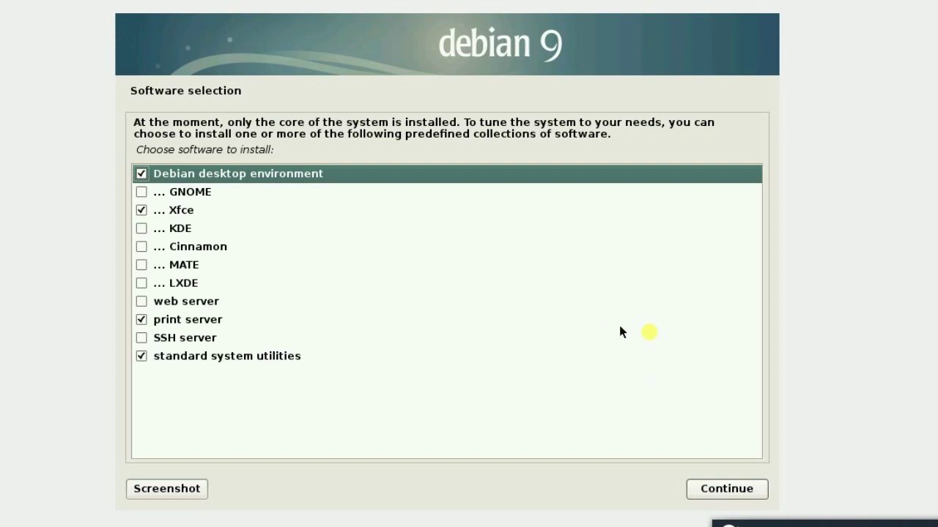
- Install the Debian desktop environment with Xfce, print server and standard system utilities, leaving SSH server unselected
click(141, 174)
click(142, 339)
click(142, 338)
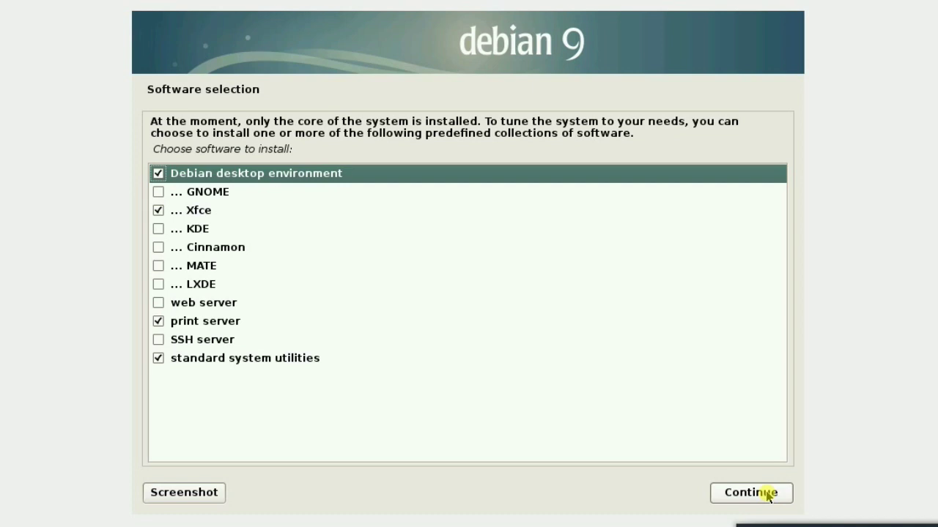
click(767, 494)
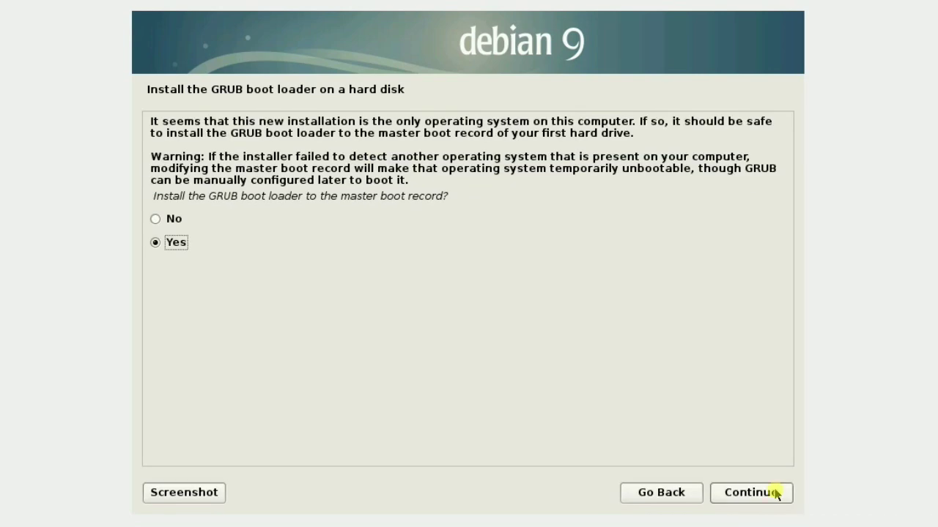
- Install the GRUB boot loader to the master boot record on /dev/sda, then finish the installation and reboot
click(775, 495)
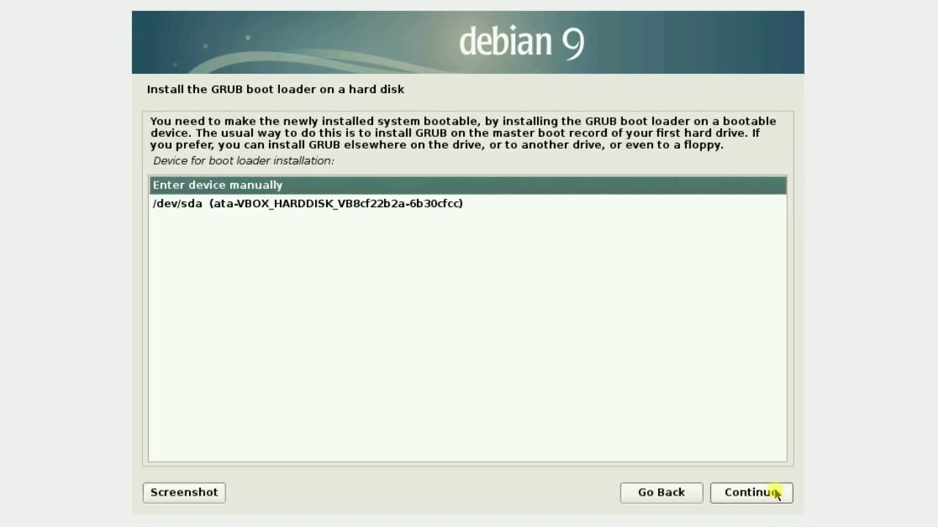
click(448, 209)
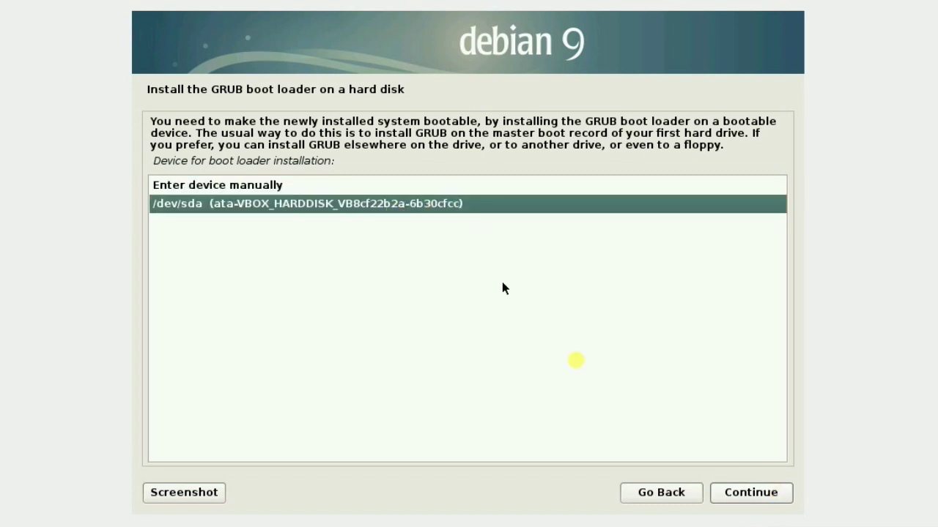
click(755, 493)
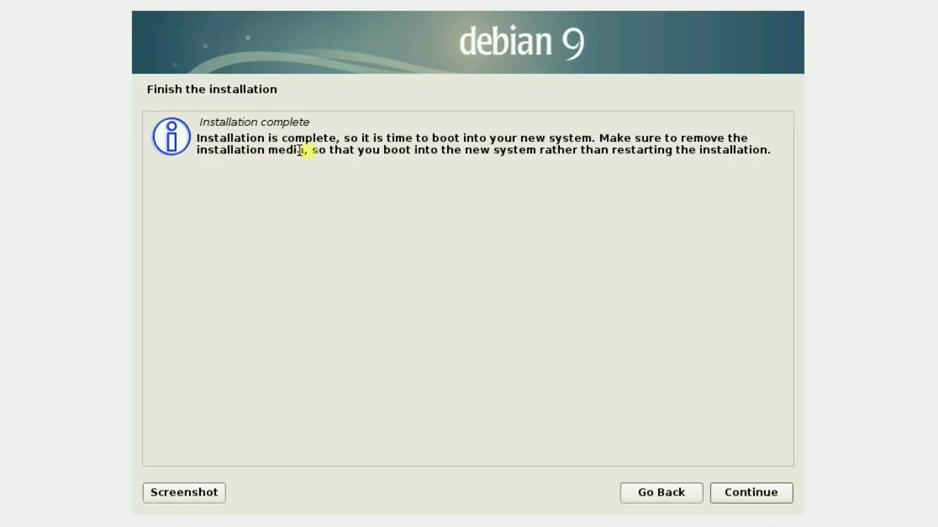
click(759, 493)
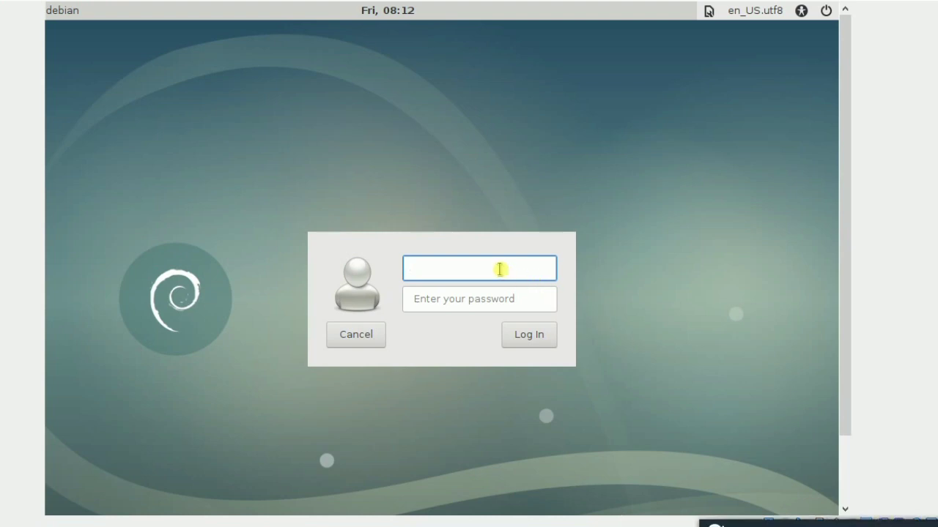
- Log in to the new system with the account username and password, and use the default panel configuration
text(sj)
key(Tab)
text(*****)
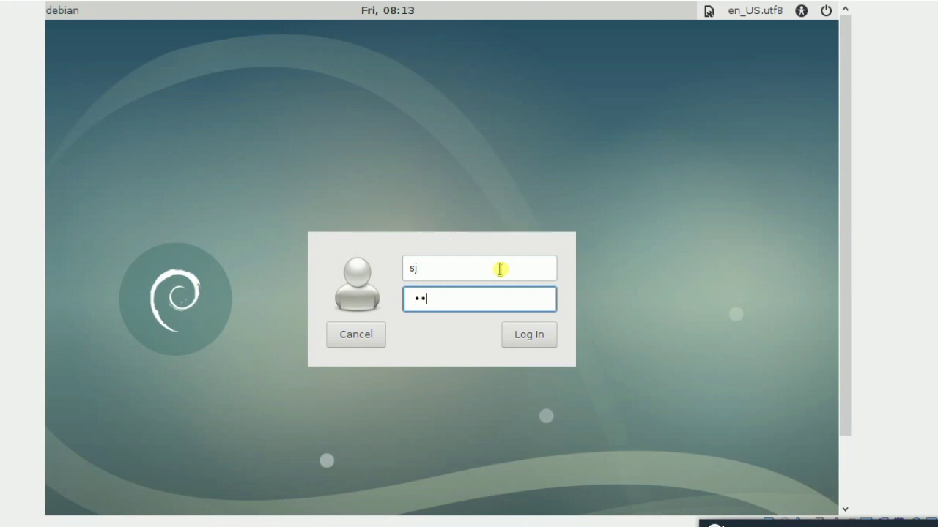
key(Return)
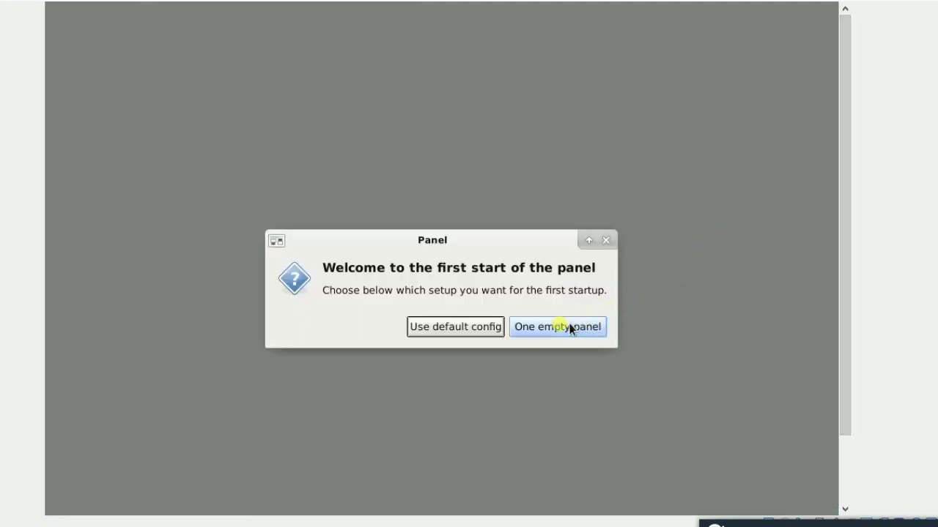
click(475, 328)
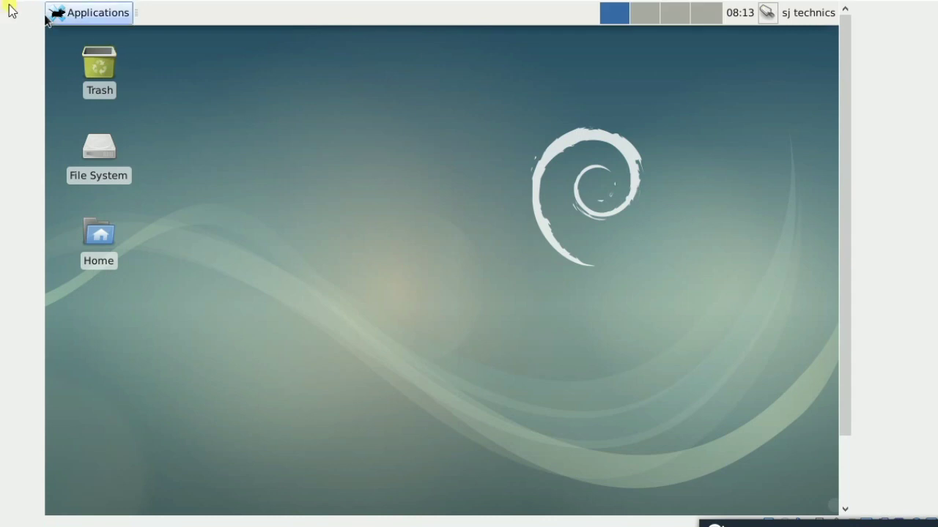
key(ctrl+c)
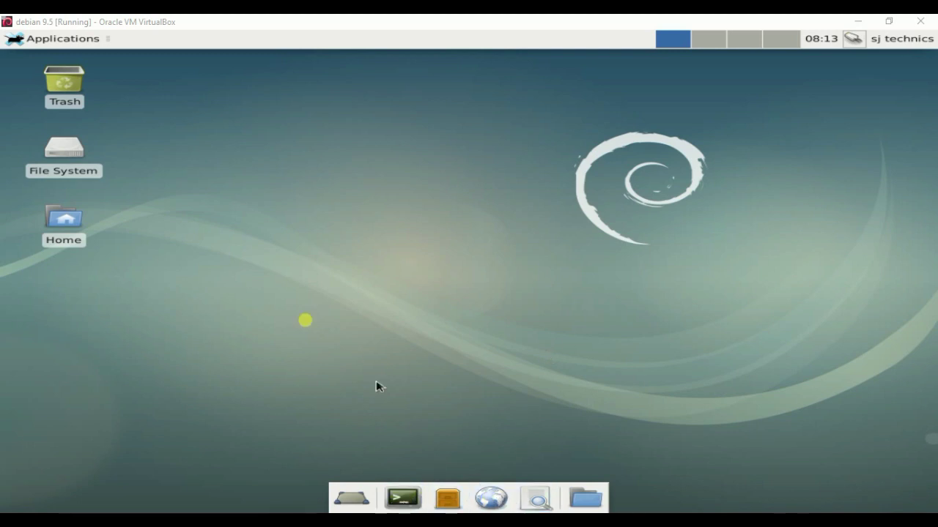
- View the About Xfce information, move its window towards the middle of the desktop and close it
click(60, 42)
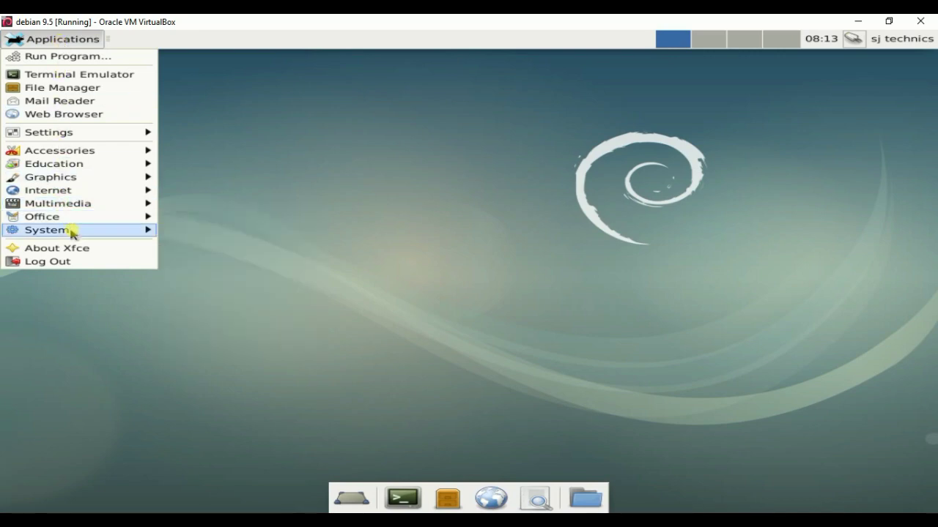
mouse_move(72, 232)
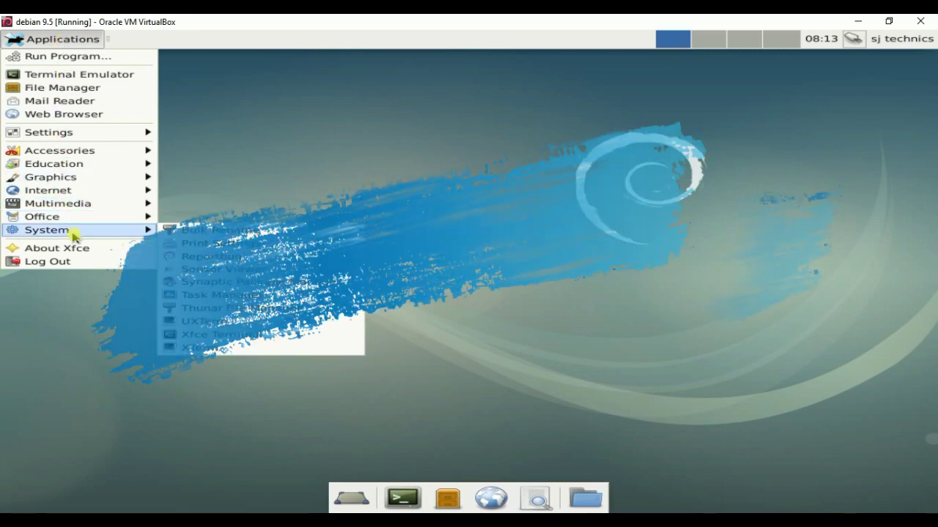
click(80, 249)
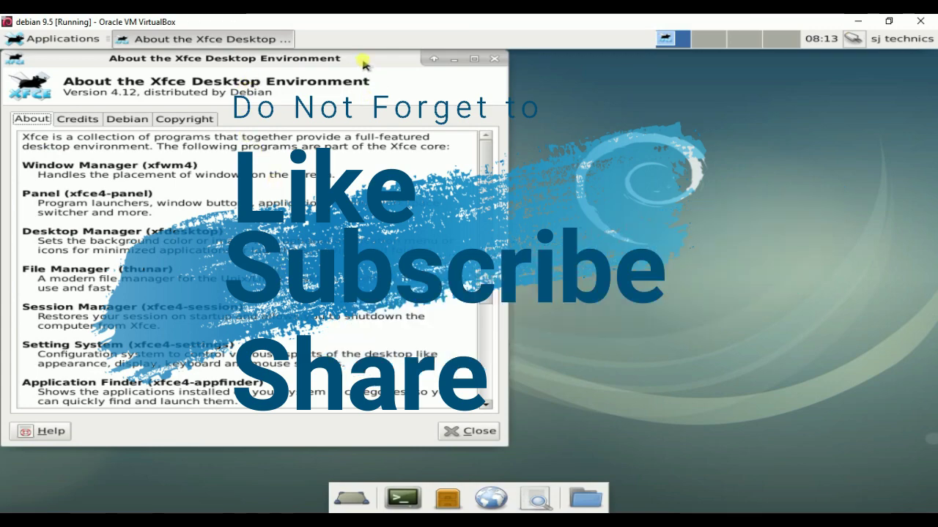
drag(366, 58, 564, 80)
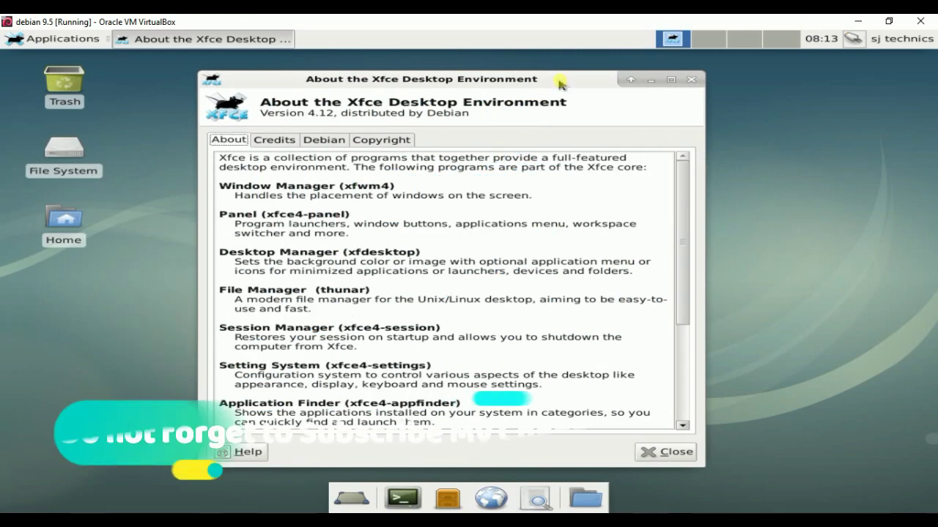
click(690, 79)
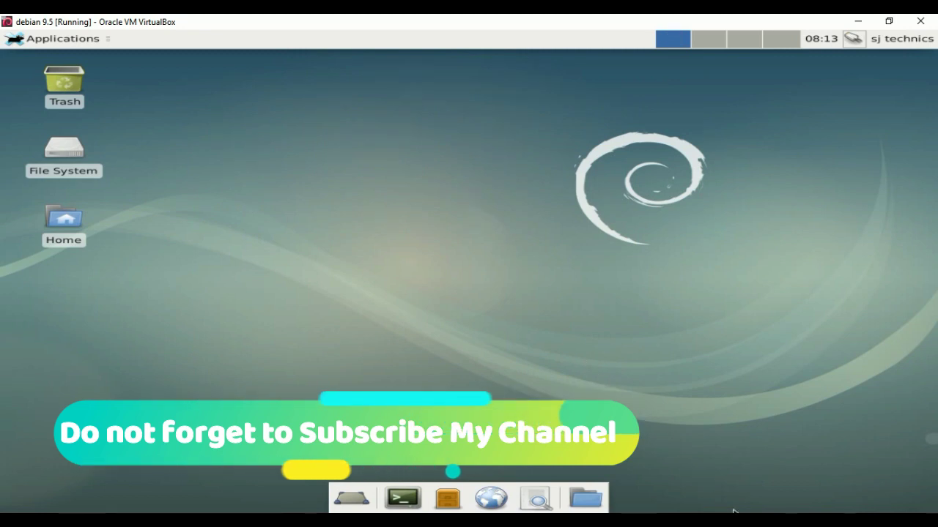
mouse_move(791, 503)
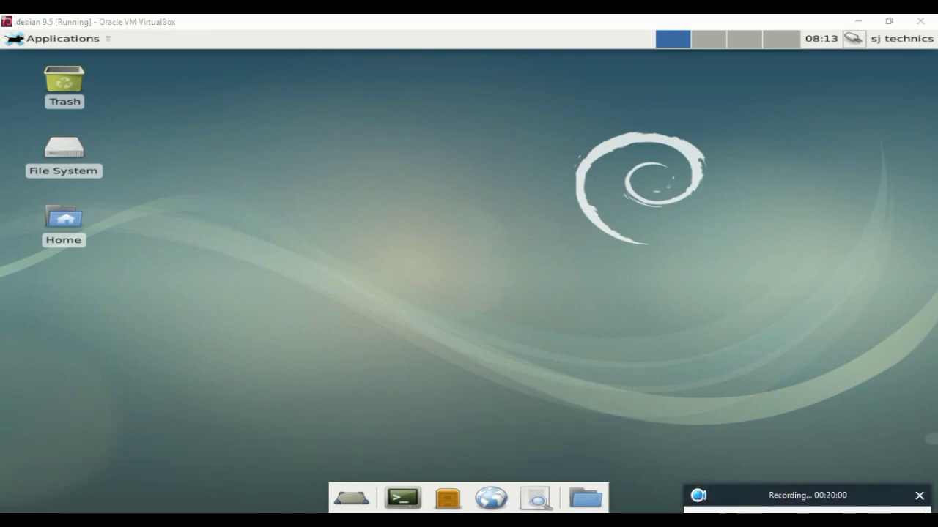